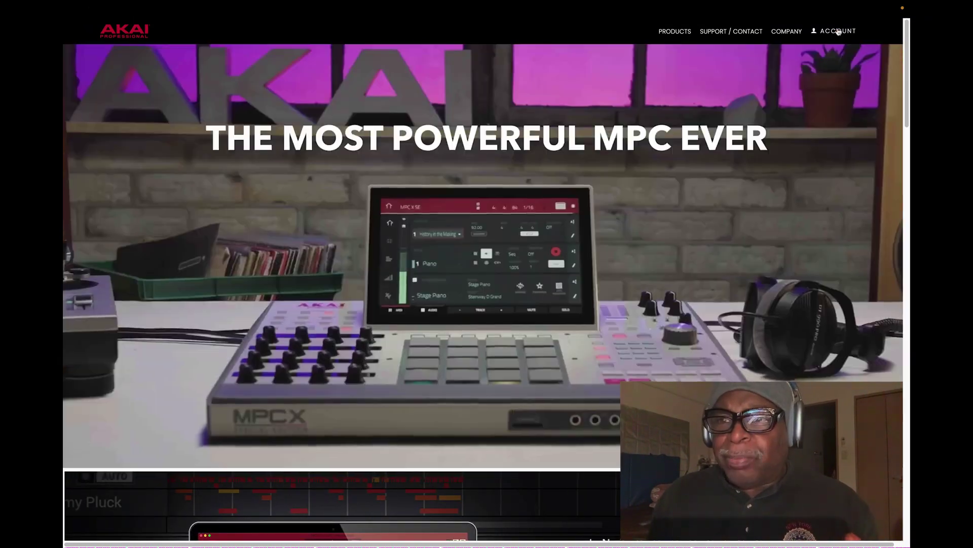
Go from the Akai Pro homepage to the inMusic Profile My Account page.
{"action": "left_click", "coordinate": [838, 31]}
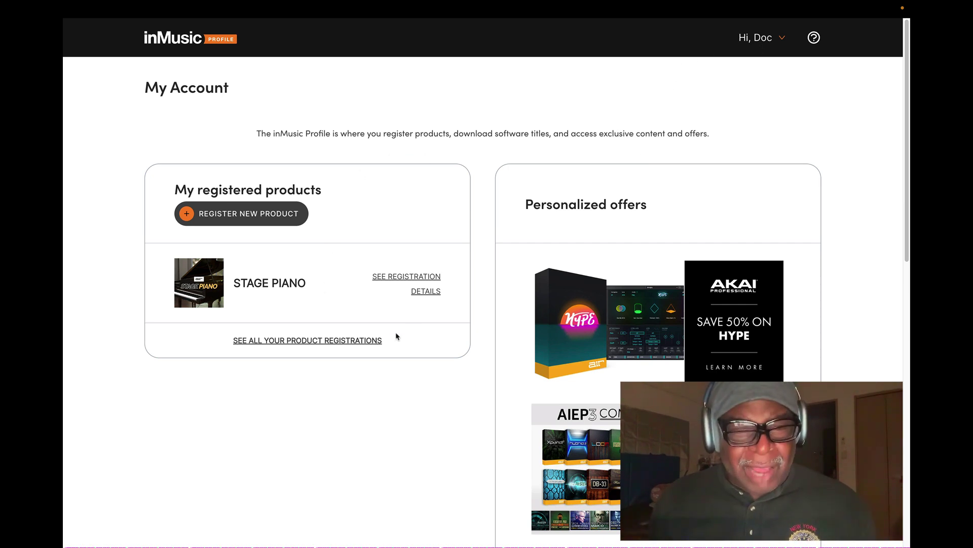
List all product registrations and scroll down to the MPC Live II entry.
{"action": "left_click", "coordinate": [332, 341]}
{"action": "scroll", "coordinate": [396, 342], "scroll_direction": "down", "scroll_amount": 15}
{"action": "scroll", "coordinate": [391, 337], "scroll_direction": "down", "scroll_amount": 10}
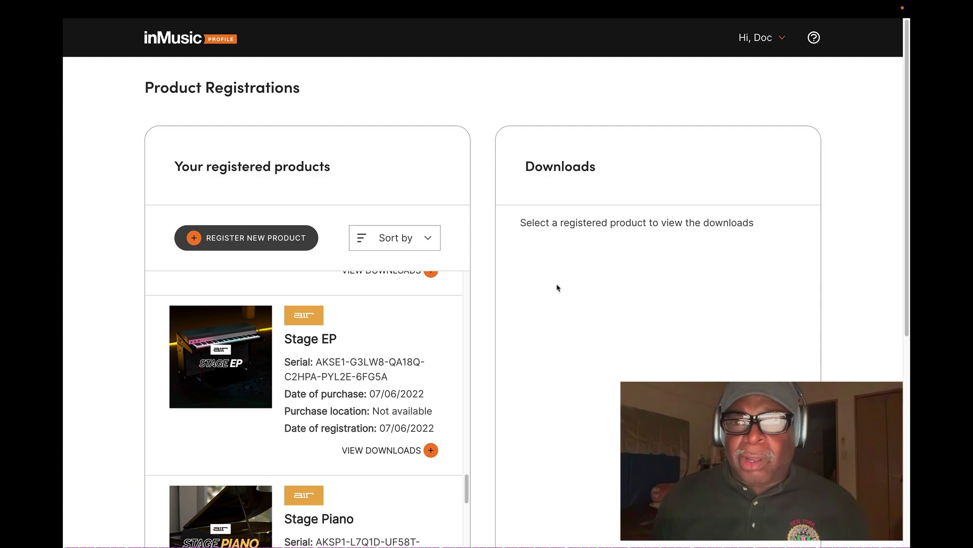
{"action": "scroll", "coordinate": [507, 284], "scroll_direction": "down", "scroll_amount": 5}
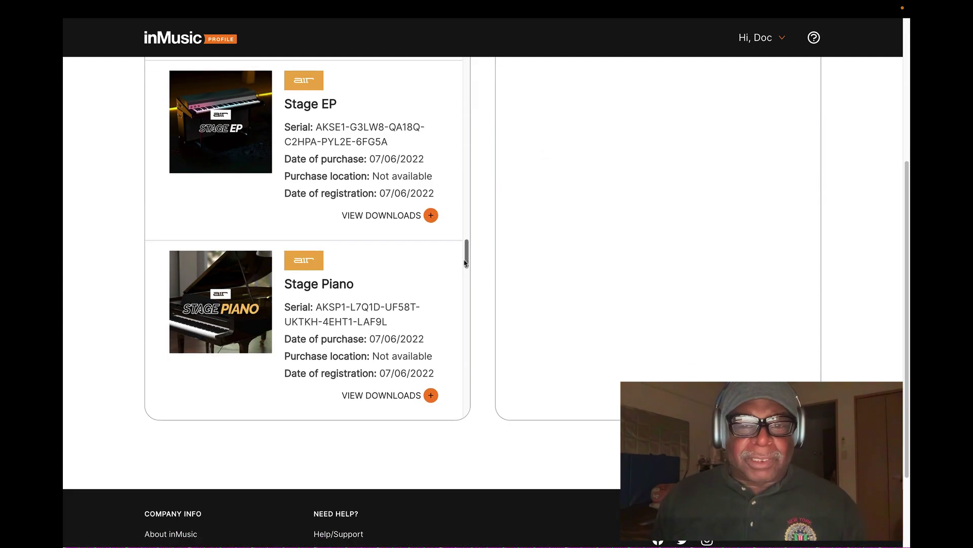
{"action": "left_click_drag", "start_coordinate": [465, 263], "coordinate": [467, 361]}
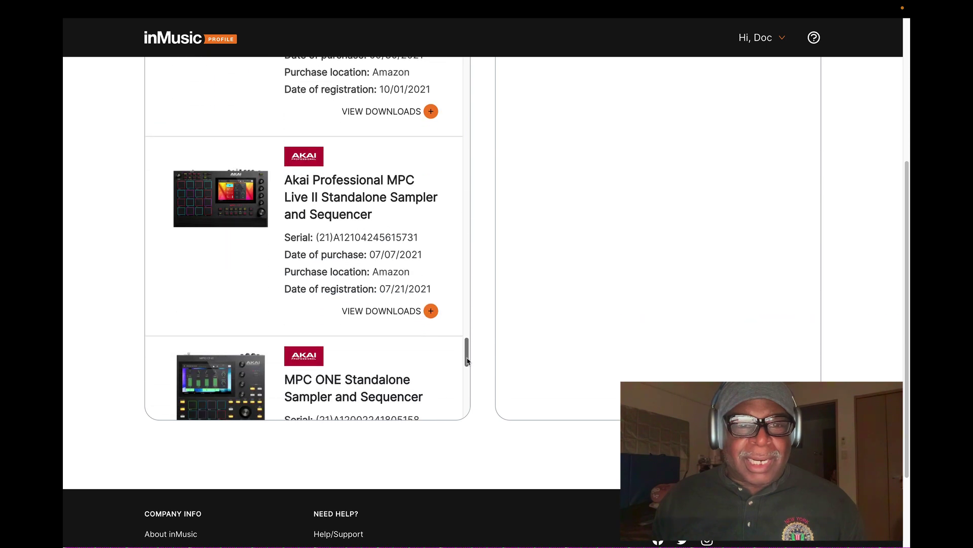
Show the MPC Live II downloads and expand the MPC 2.11 Desktop Software installer details.
{"action": "left_click", "coordinate": [402, 314]}
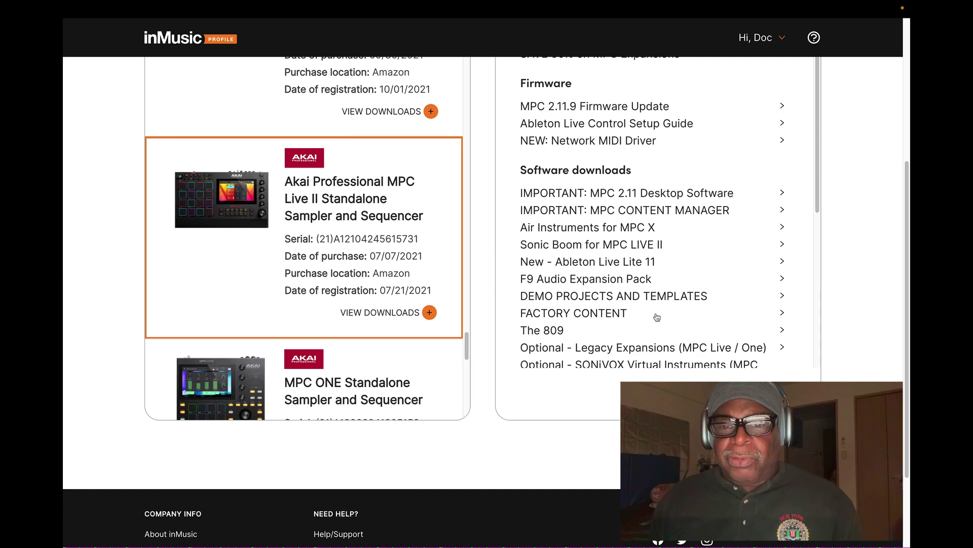
{"action": "scroll", "coordinate": [651, 312], "scroll_direction": "down", "scroll_amount": 1}
{"action": "scroll", "coordinate": [652, 312], "scroll_direction": "down", "scroll_amount": 1}
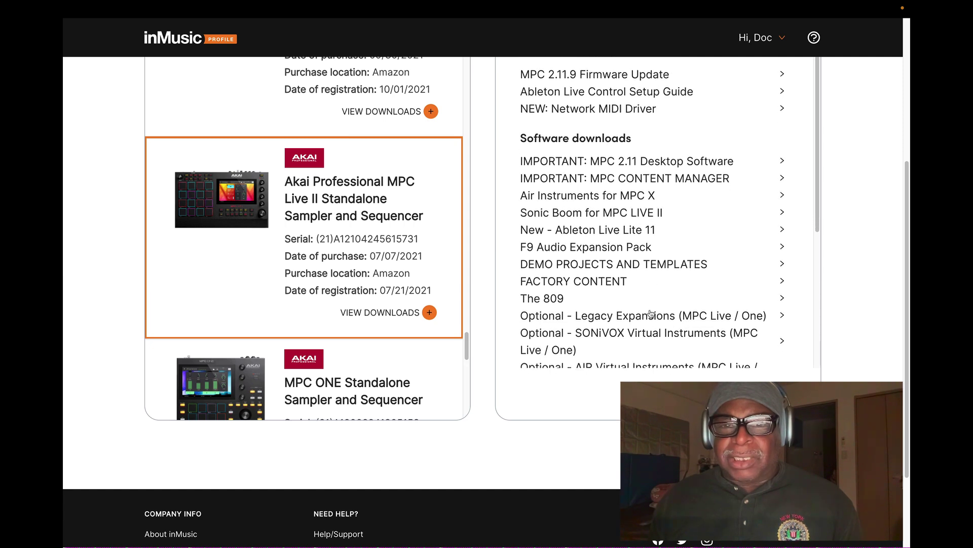
{"action": "left_click", "coordinate": [660, 163]}
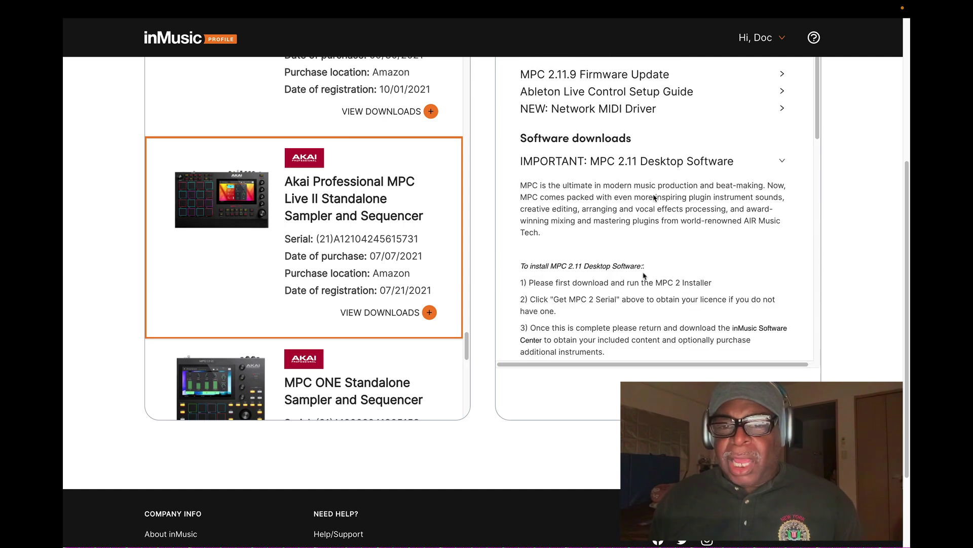
{"action": "scroll", "coordinate": [638, 276], "scroll_direction": "down", "scroll_amount": 3}
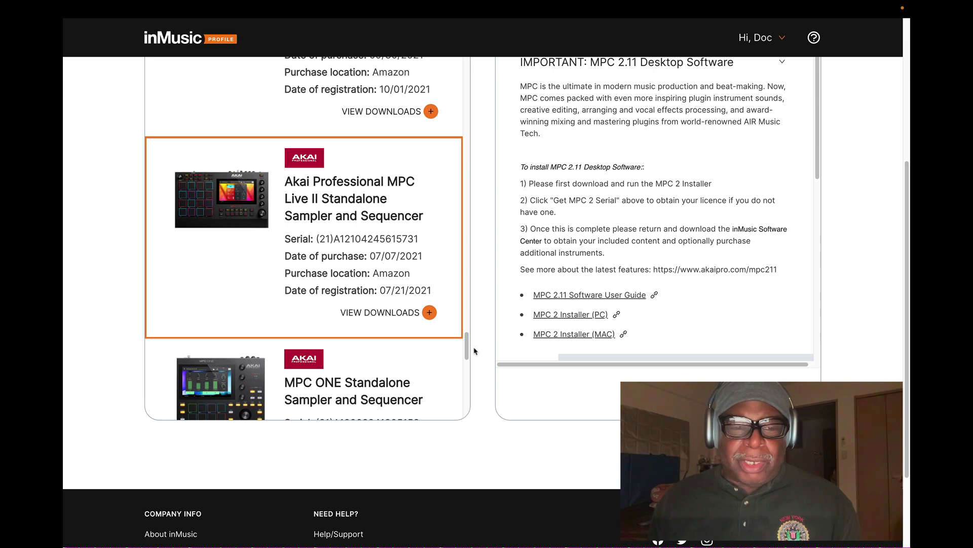
{"action": "left_click_drag", "start_coordinate": [467, 341], "coordinate": [467, 369]}
Show the MPC ONE downloads and expand the MPC 2.11 Desktop Software entry.
{"action": "left_click", "coordinate": [396, 248]}
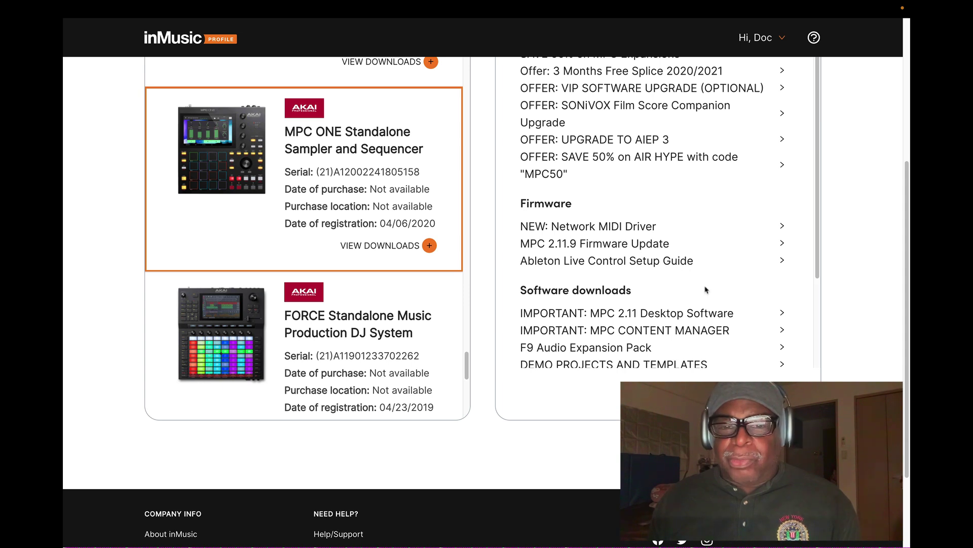
{"action": "scroll", "coordinate": [685, 265], "scroll_direction": "down", "scroll_amount": 3}
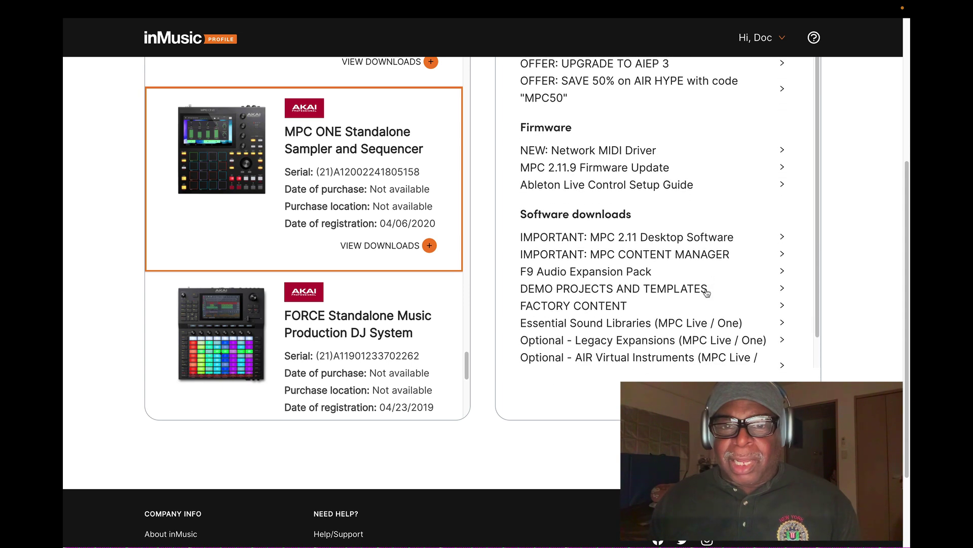
{"action": "scroll", "coordinate": [706, 293], "scroll_direction": "down", "scroll_amount": 1}
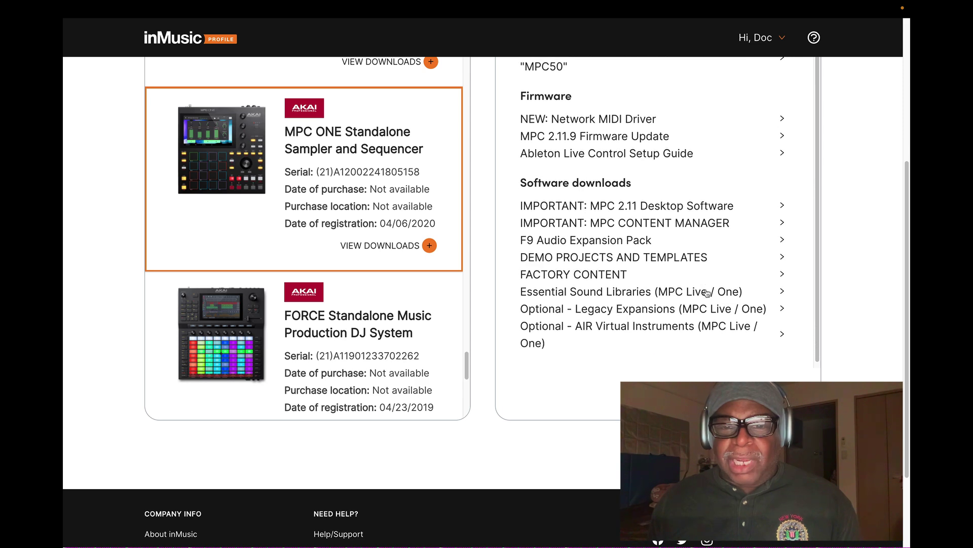
{"action": "scroll", "coordinate": [706, 293], "scroll_direction": "up", "scroll_amount": 3}
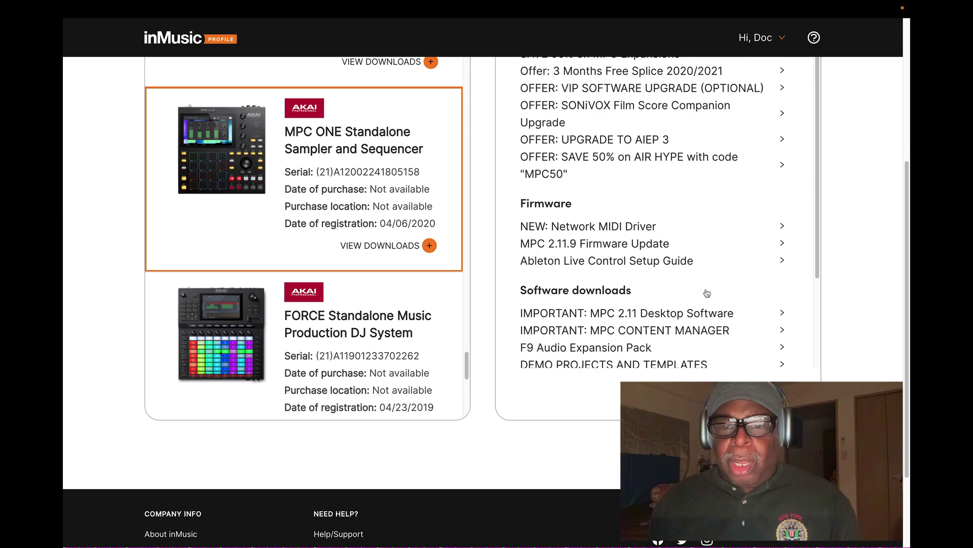
{"action": "left_click", "coordinate": [723, 316]}
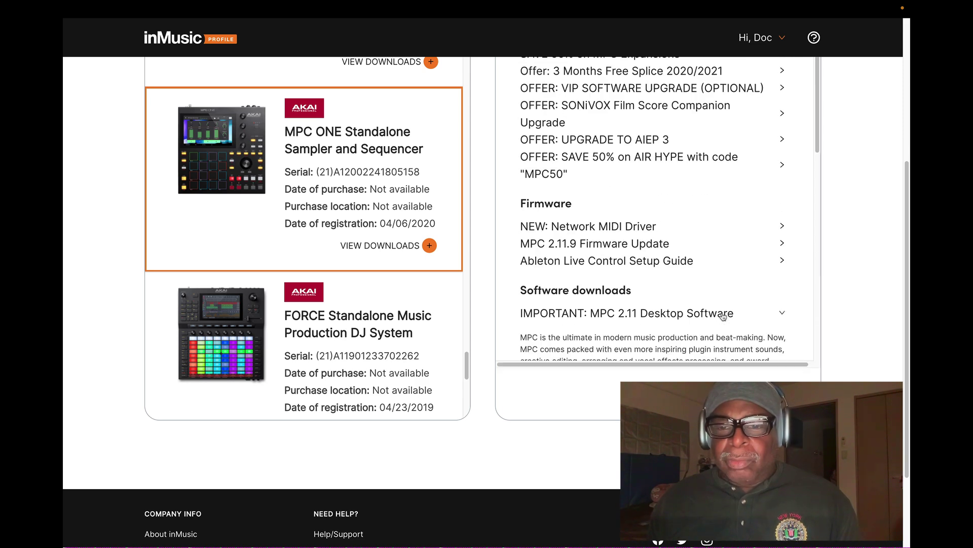
Download the MPC 2 Installer for Mac.
{"action": "scroll", "coordinate": [705, 320], "scroll_direction": "down", "scroll_amount": 2}
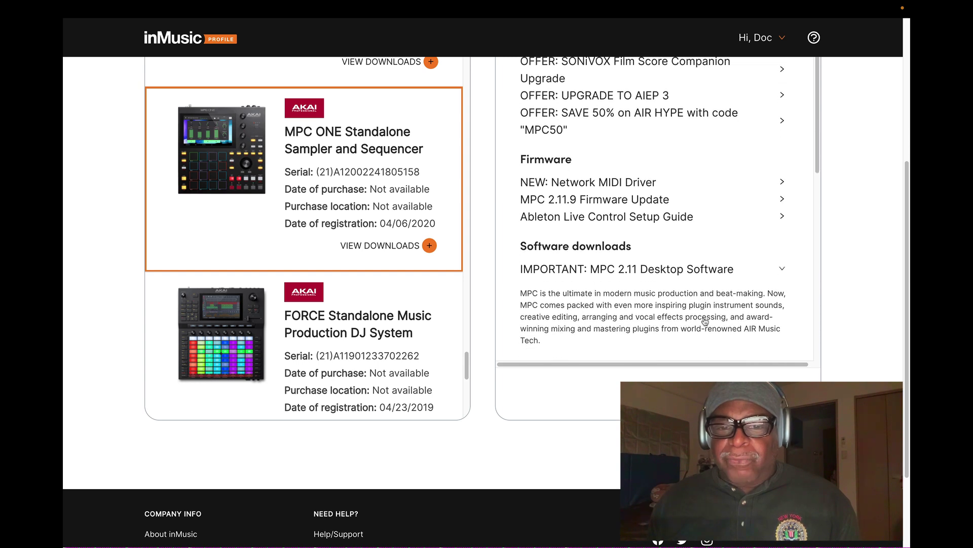
{"action": "scroll", "coordinate": [705, 321], "scroll_direction": "down", "scroll_amount": 5}
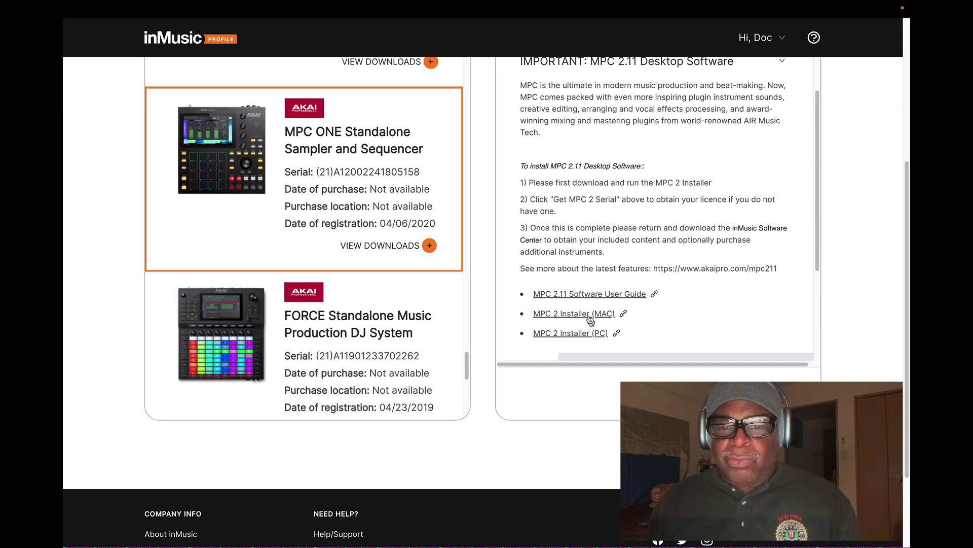
{"action": "left_click", "coordinate": [588, 314]}
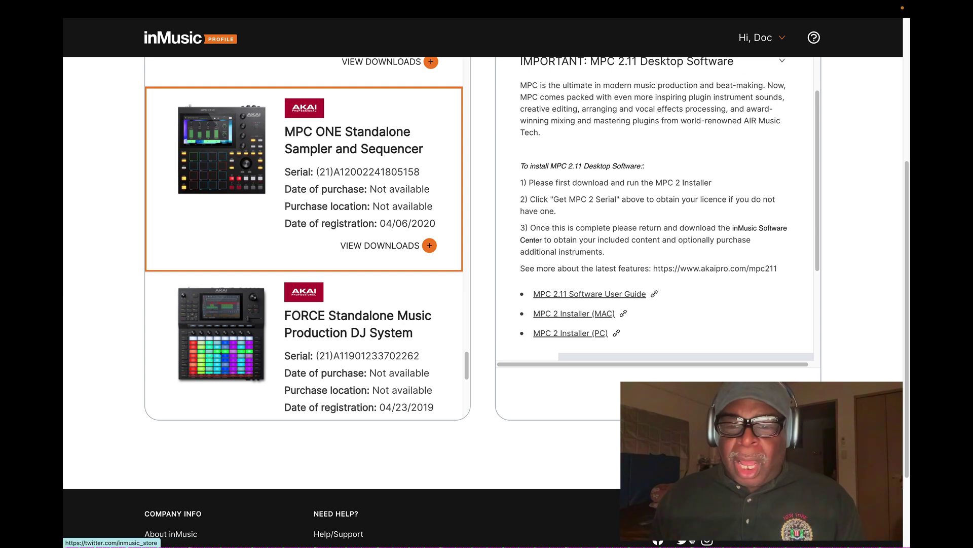
{"action": "mouse_move", "coordinate": [698, 544]}
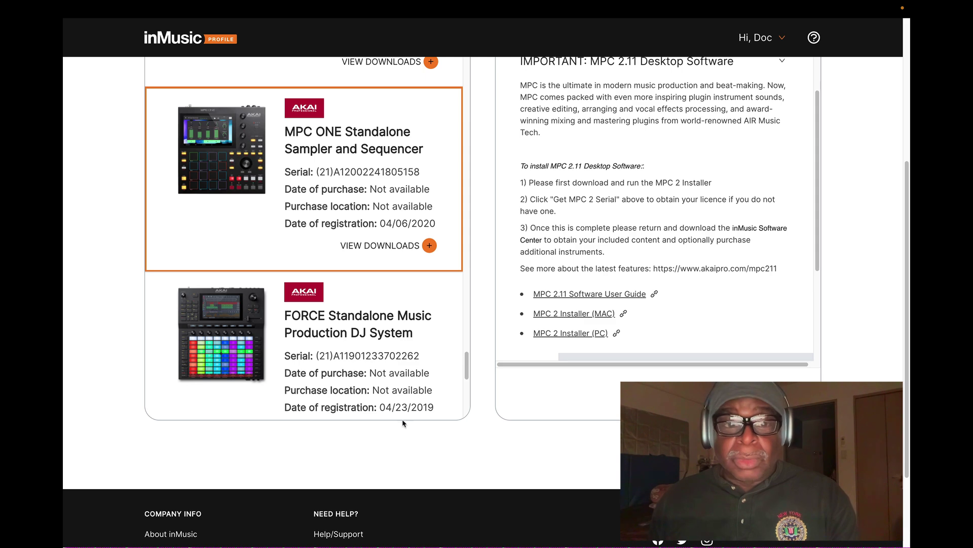
Show the FORCE downloads, including Force Firmware 3.2.4 and Ableton Live Lite 11.
{"action": "scroll", "coordinate": [331, 384], "scroll_direction": "down", "scroll_amount": 5}
{"action": "scroll", "coordinate": [329, 391], "scroll_direction": "up", "scroll_amount": 2}
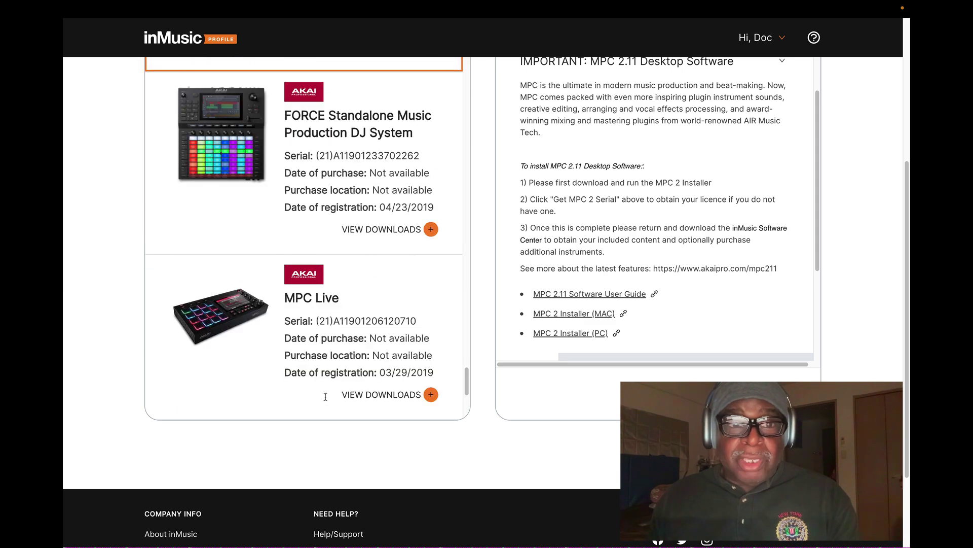
{"action": "left_click", "coordinate": [398, 257]}
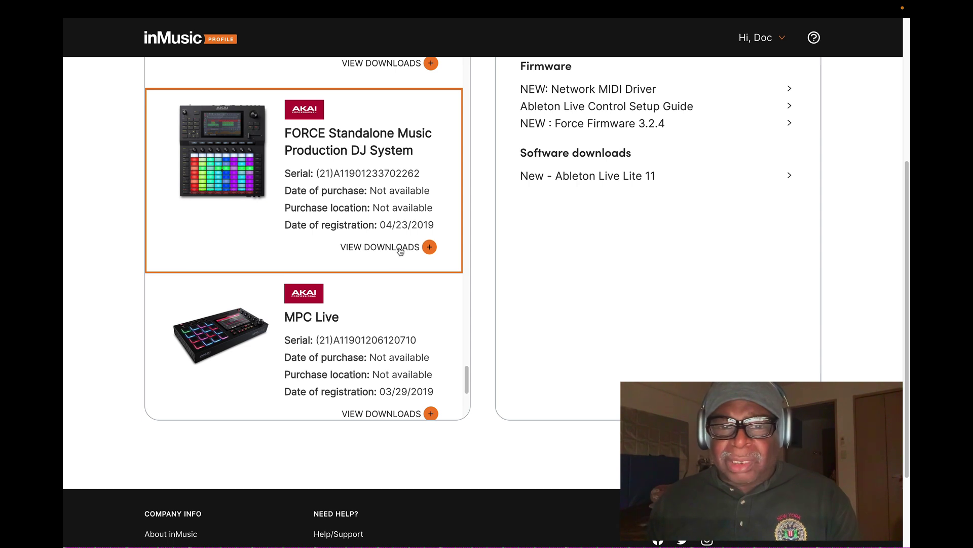
{"action": "scroll", "coordinate": [677, 273], "scroll_direction": "up", "scroll_amount": 2}
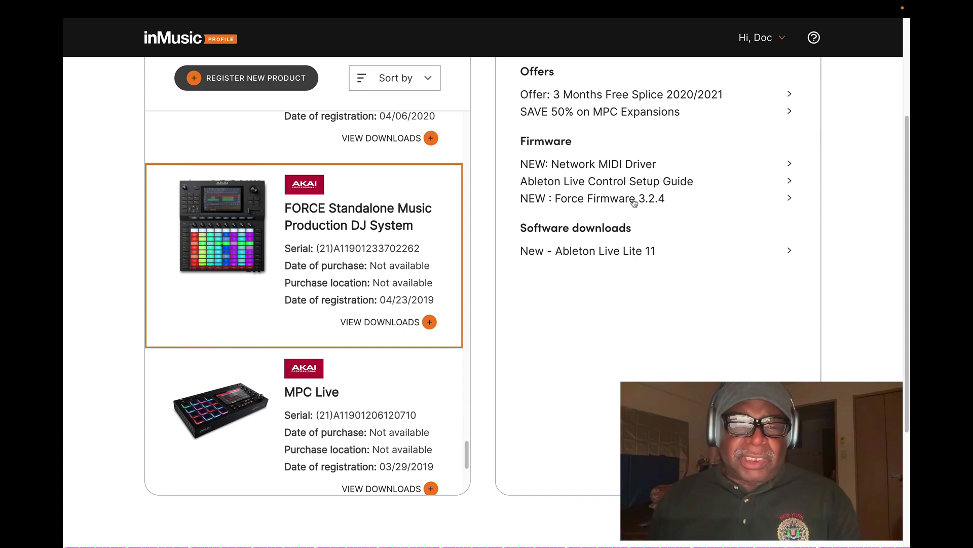
{"action": "scroll", "coordinate": [435, 390], "scroll_direction": "down", "scroll_amount": 3}
{"action": "scroll", "coordinate": [434, 389], "scroll_direction": "down", "scroll_amount": 5}
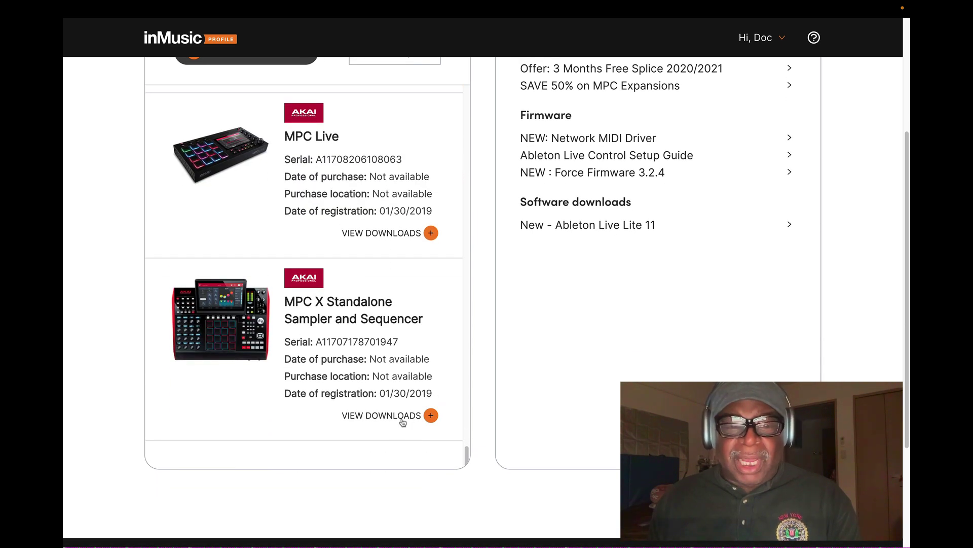
Show the MPC X downloads with the MPC 2.11 Desktop Software install steps expanded.
{"action": "left_click", "coordinate": [403, 418]}
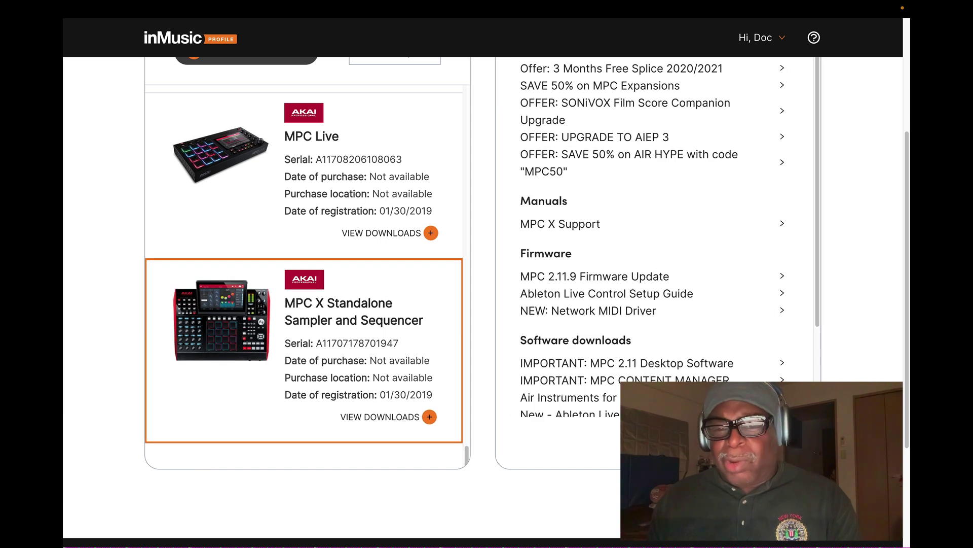
{"action": "scroll", "coordinate": [755, 363], "scroll_direction": "down", "scroll_amount": 1}
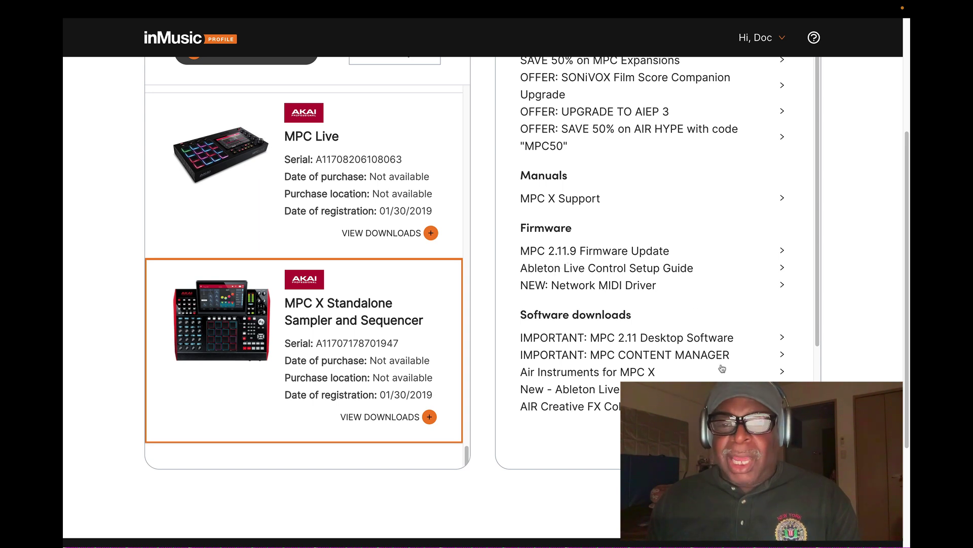
{"action": "left_click", "coordinate": [710, 339]}
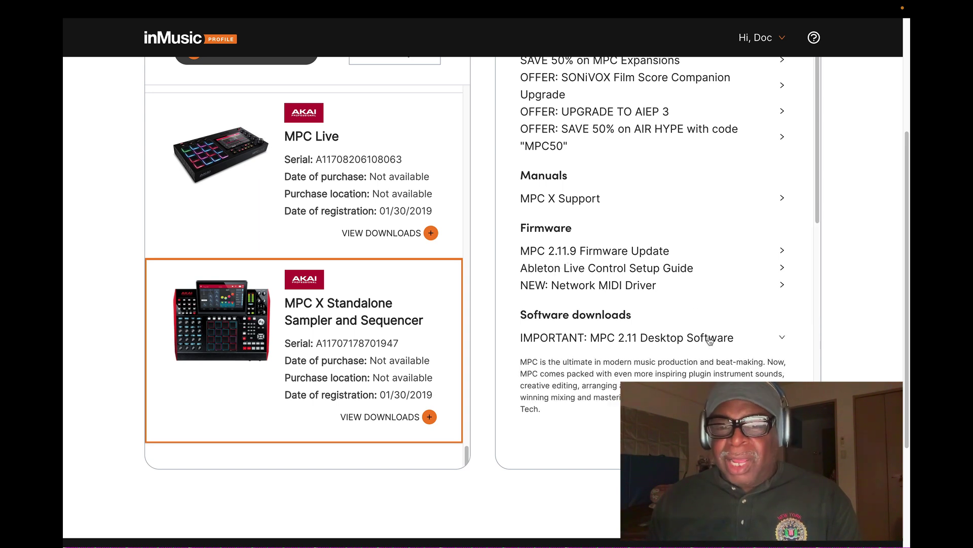
{"action": "scroll", "coordinate": [680, 359], "scroll_direction": "down", "scroll_amount": 5}
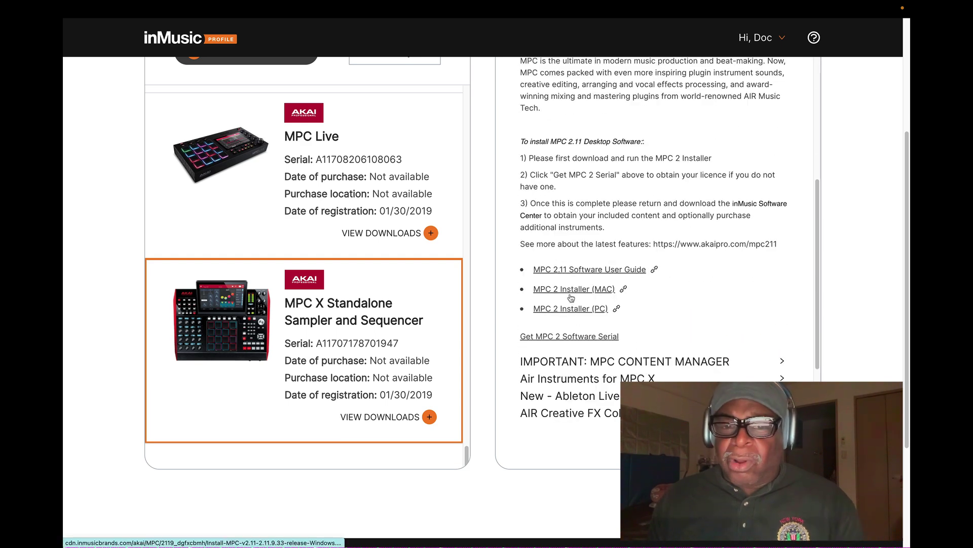
Download the MPC 2 Mac installer, saving it to the Desktop.
{"action": "left_click", "coordinate": [571, 290]}
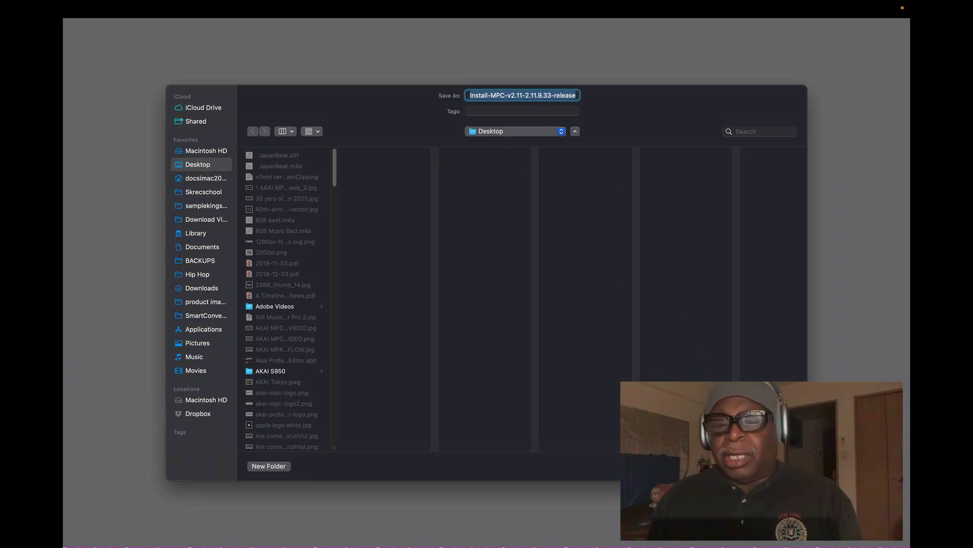
{"action": "key", "text": "Return"}
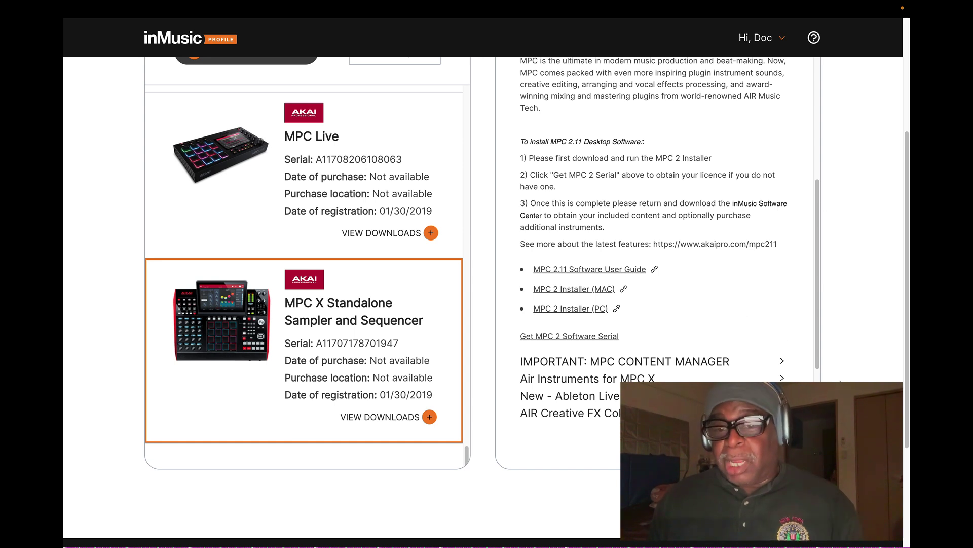
{"action": "mouse_move", "coordinate": [735, 545]}
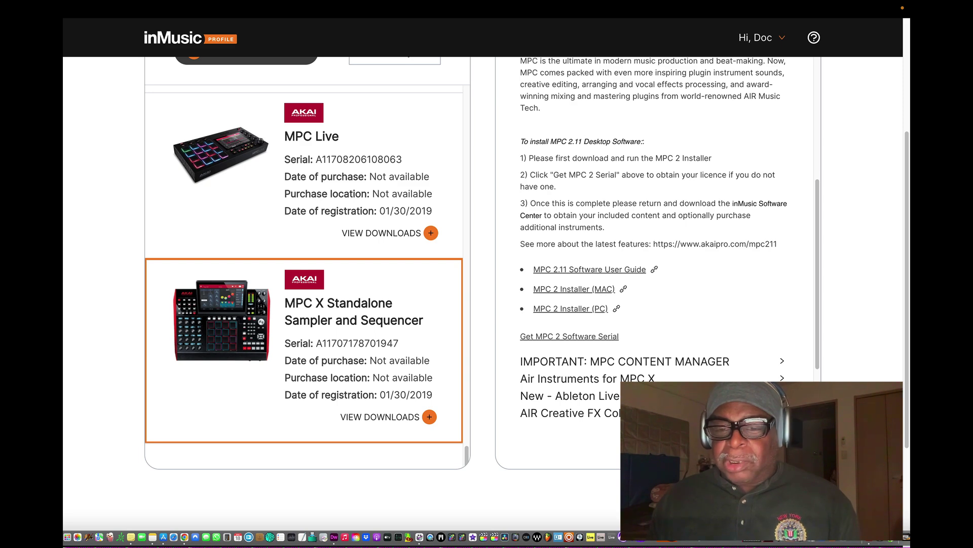
Bring Chrome forward, then launch MPC from the Dock onto a new untitled project.
{"action": "left_click", "coordinate": [735, 537]}
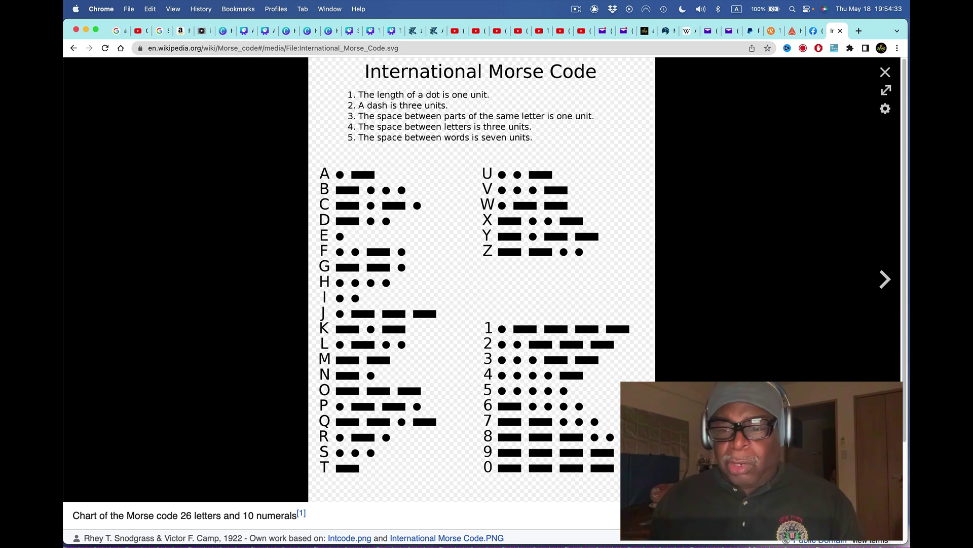
{"action": "mouse_move", "coordinate": [780, 546]}
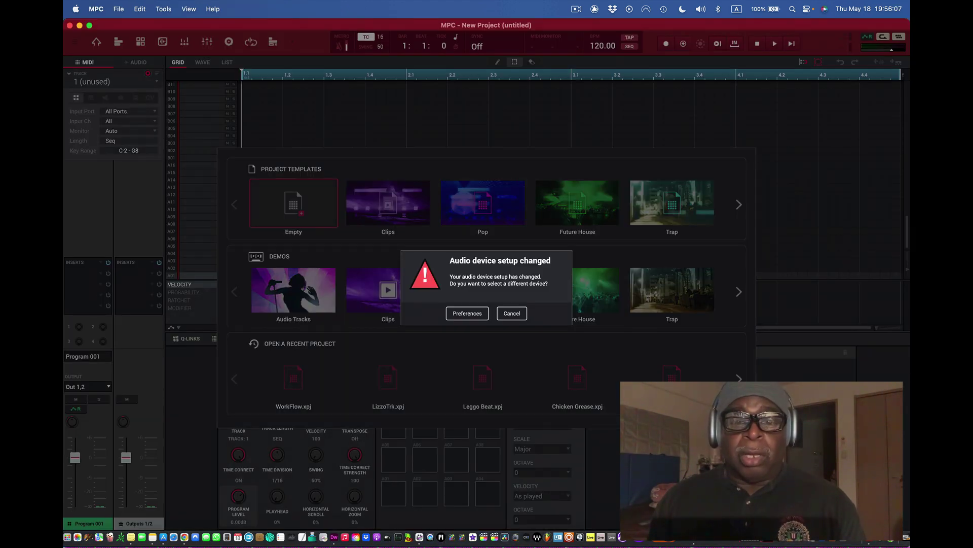
Dismiss the audio device alert and read through the MPC 2.11.10 release notes.
{"action": "key", "text": "Escape"}
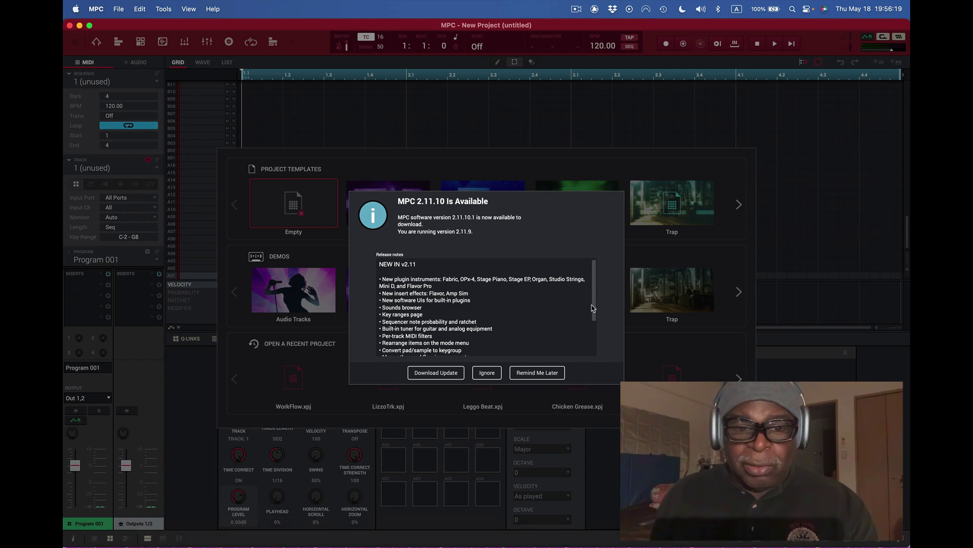
{"action": "scroll", "coordinate": [592, 315], "scroll_direction": "down", "scroll_amount": 2}
{"action": "scroll", "coordinate": [592, 317], "scroll_direction": "down", "scroll_amount": 1}
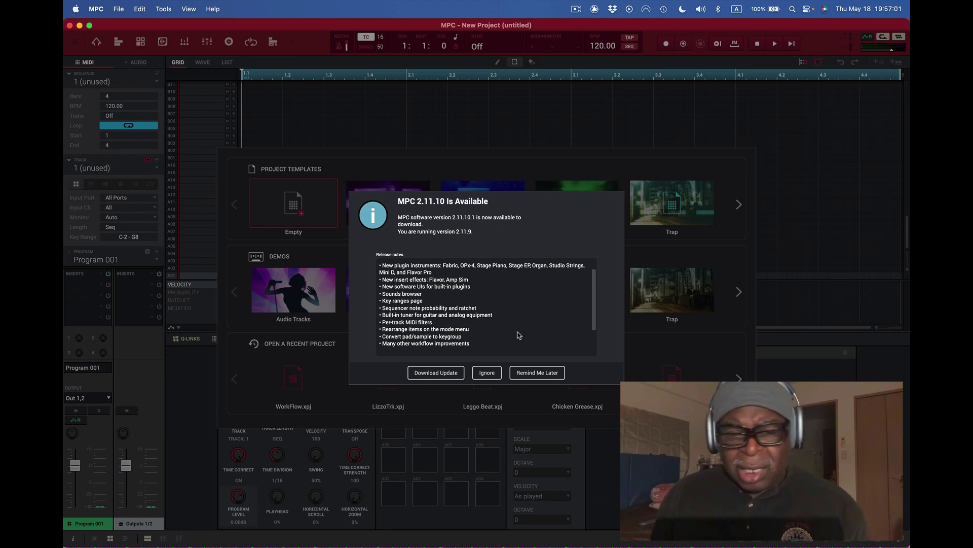
{"action": "scroll", "coordinate": [518, 335], "scroll_direction": "down", "scroll_amount": 1}
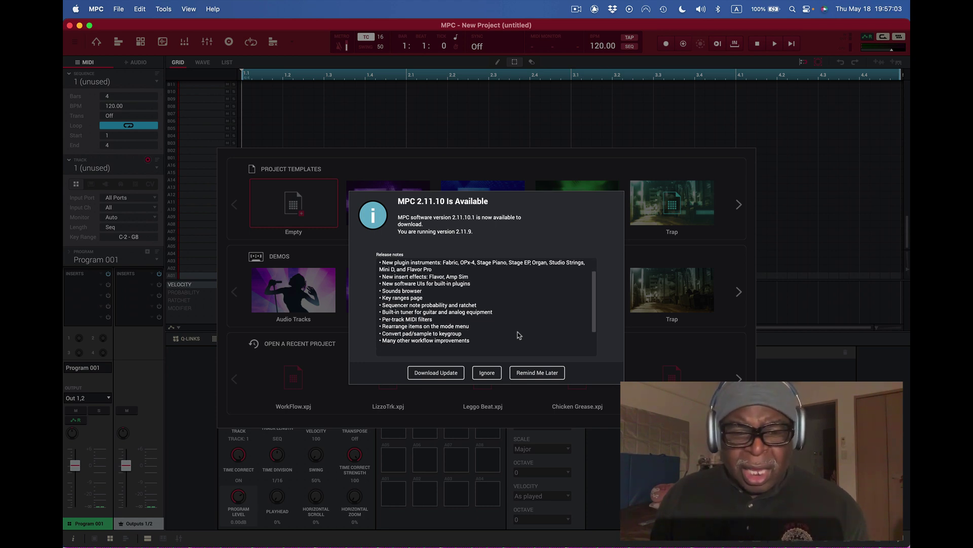
{"action": "scroll", "coordinate": [519, 335], "scroll_direction": "down", "scroll_amount": 1}
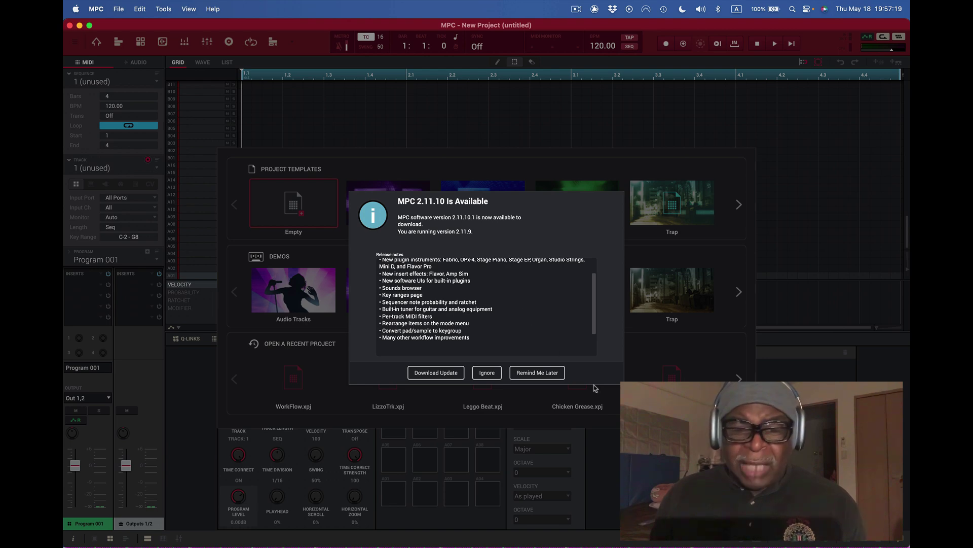
Download the 2.11.10 update zip, saving it to the Desktop.
{"action": "left_click", "coordinate": [448, 373]}
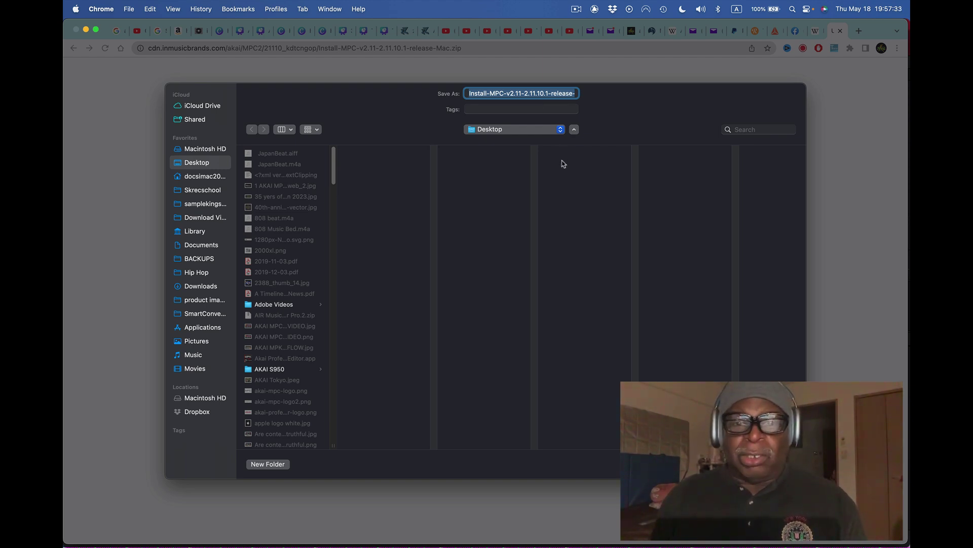
{"action": "key", "text": "Return"}
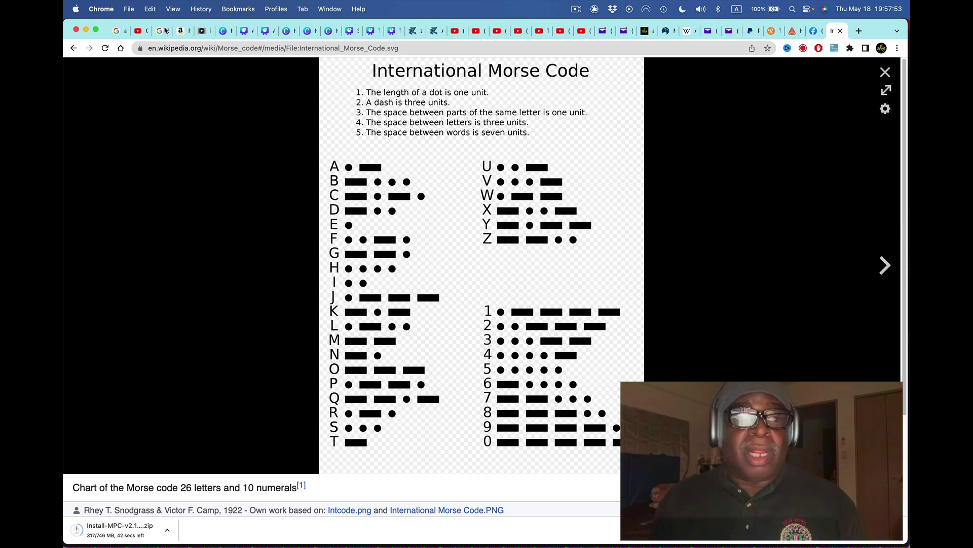
Minimize the Chrome window to reveal MPC behind it.
{"action": "left_click", "coordinate": [86, 31]}
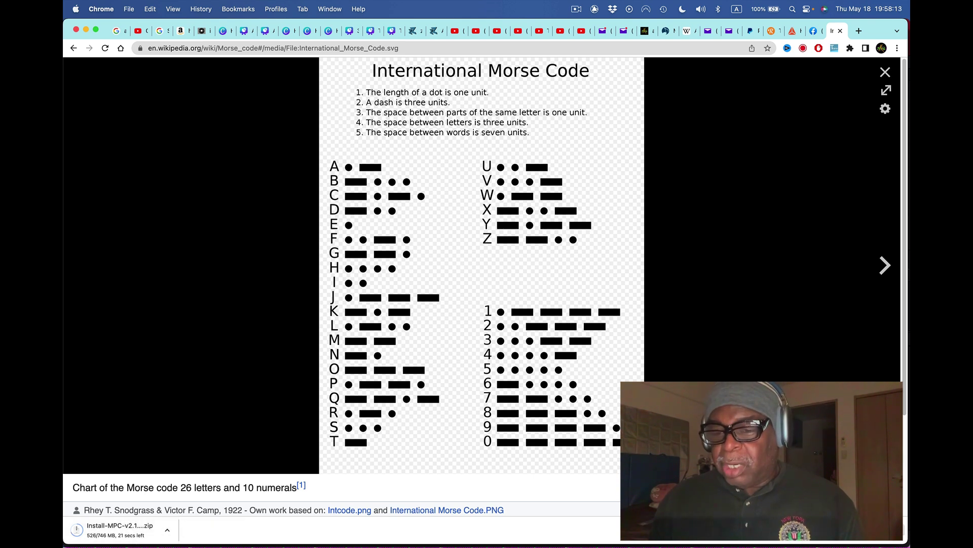
{"action": "left_click", "coordinate": [86, 29]}
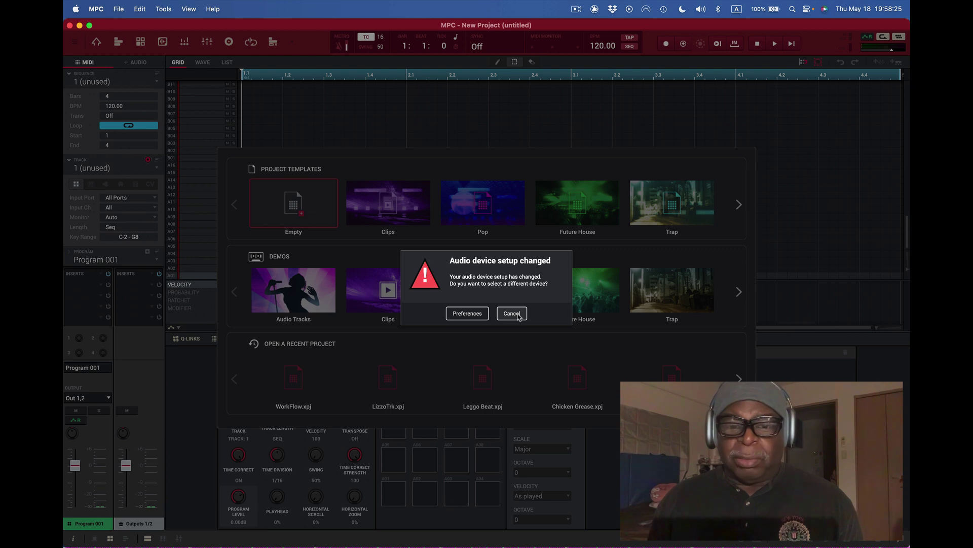
Open Preferences from the audio device alert to the Audio Device page.
{"action": "left_click", "coordinate": [467, 314]}
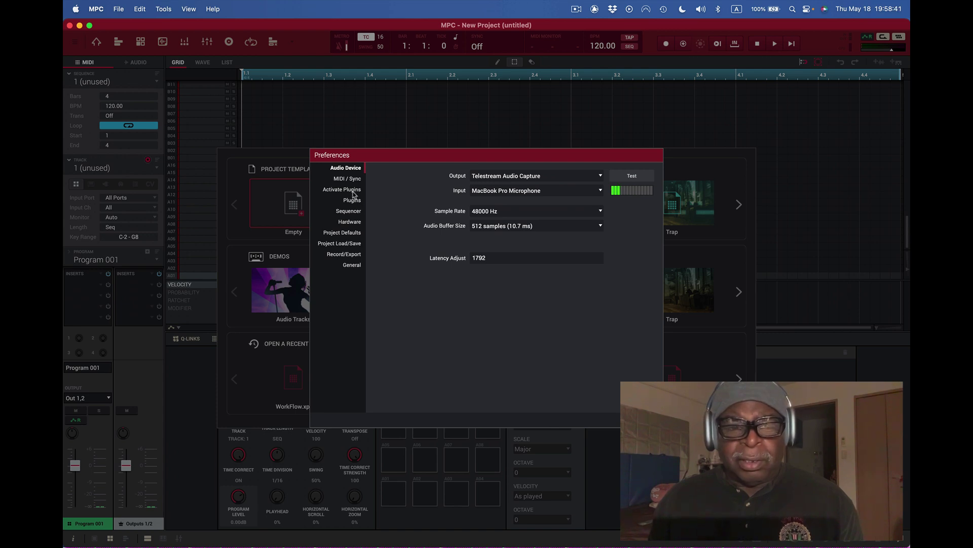
Review the activated plugins list, then close the Preferences window.
{"action": "left_click", "coordinate": [354, 191]}
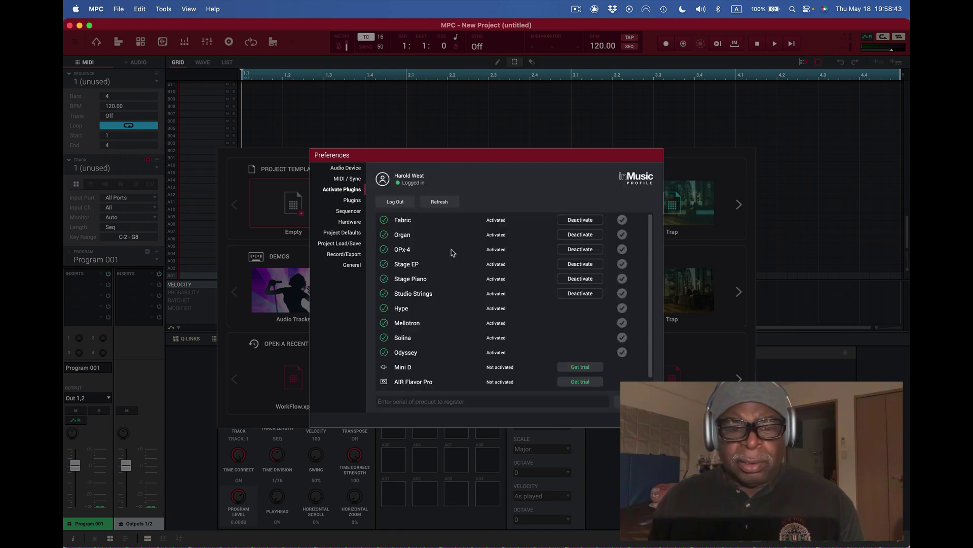
{"action": "scroll", "coordinate": [478, 332], "scroll_direction": "down", "scroll_amount": 1}
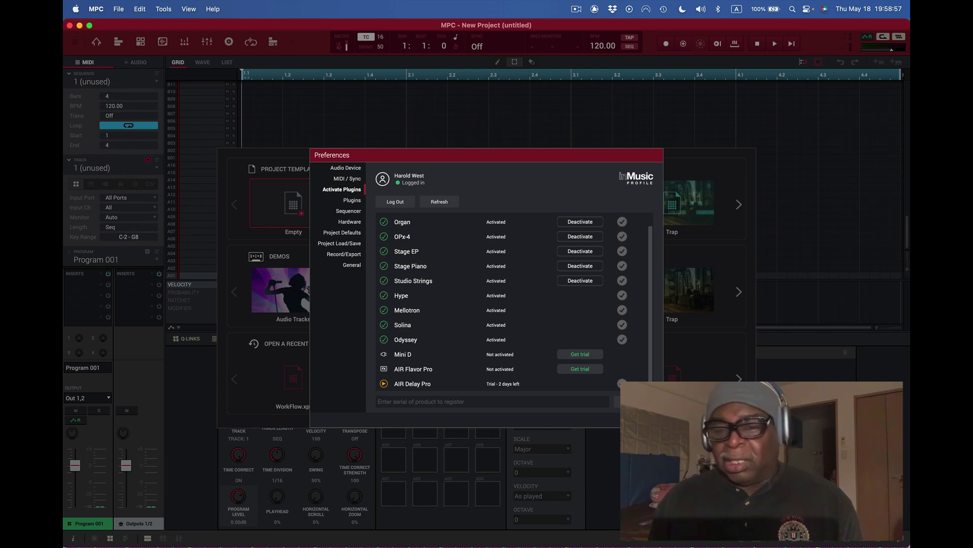
{"action": "key", "text": "Escape"}
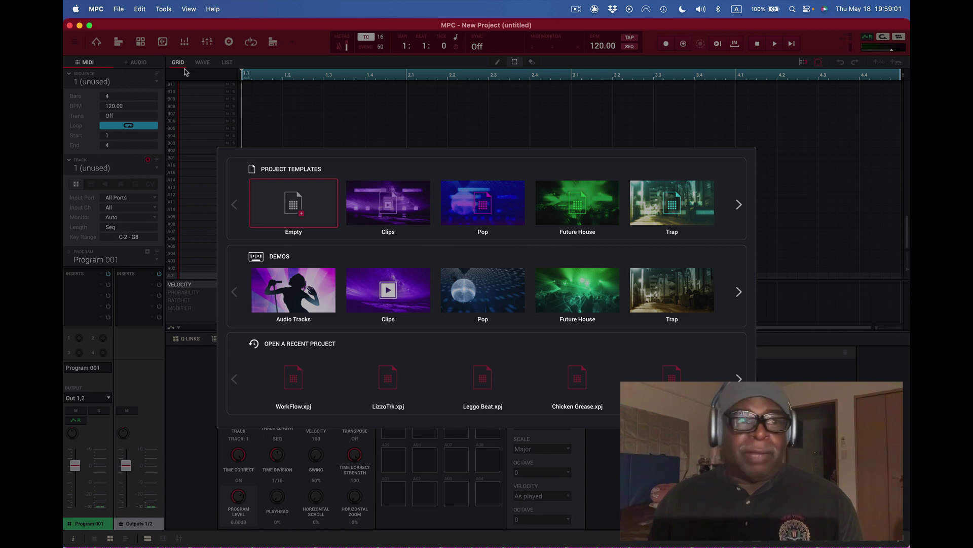
Quit MPC and unpack the Install-MPC zip into the MPC-Installer-2.11.10.1 folder.
{"action": "left_click", "coordinate": [93, 9]}
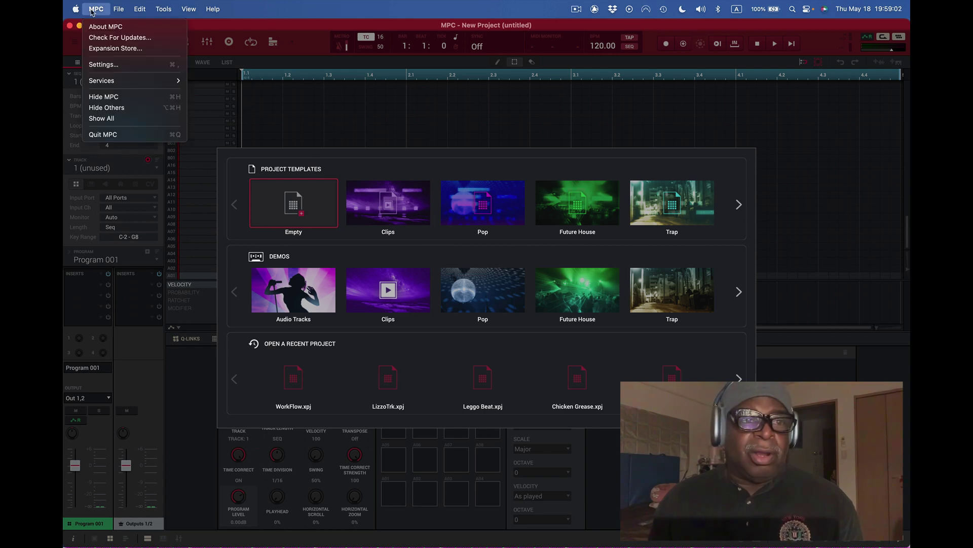
{"action": "left_click", "coordinate": [127, 134]}
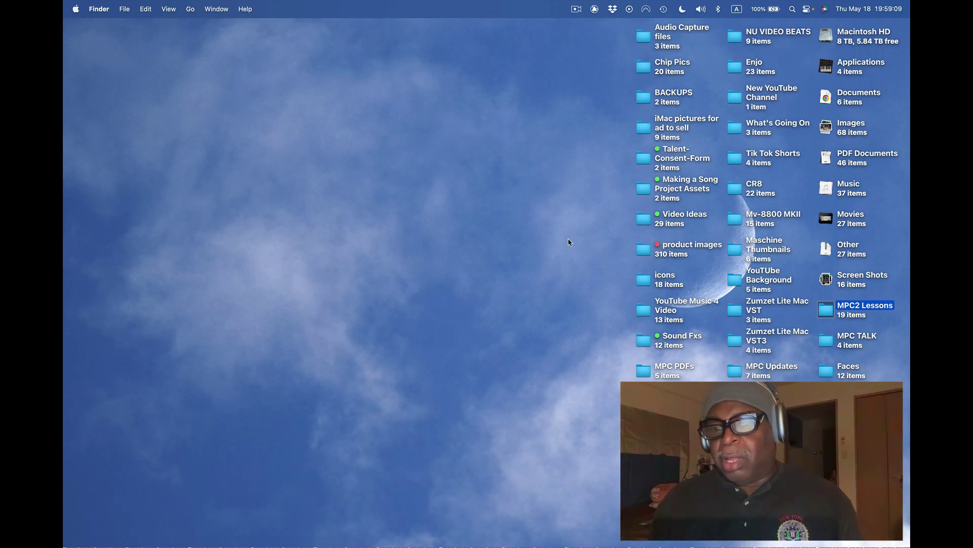
{"action": "left_click", "coordinate": [831, 254]}
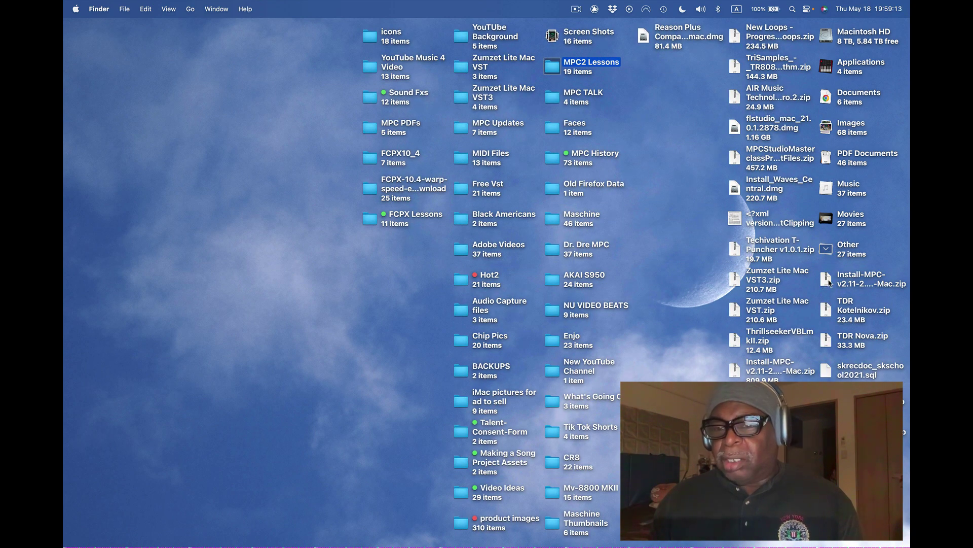
{"action": "right_click", "coordinate": [856, 288]}
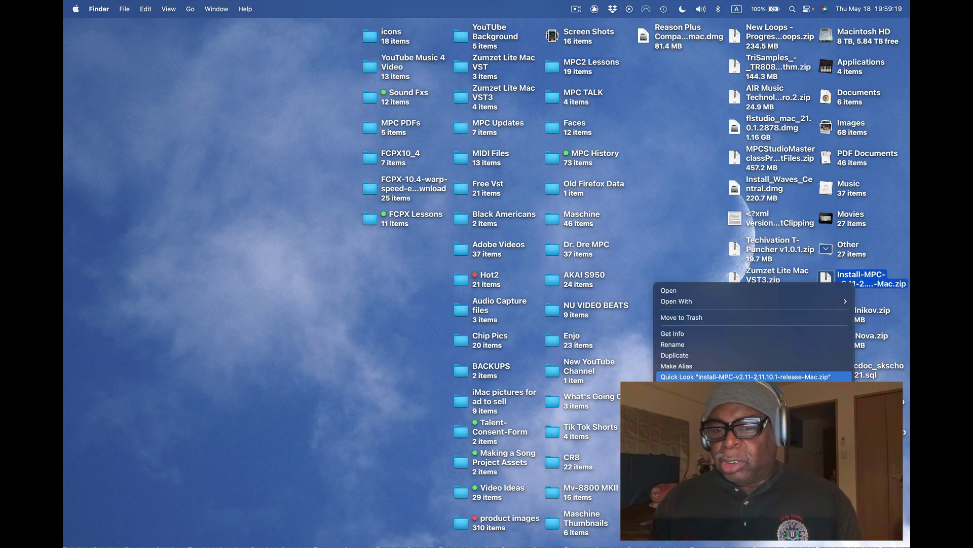
{"action": "left_click", "coordinate": [830, 287]}
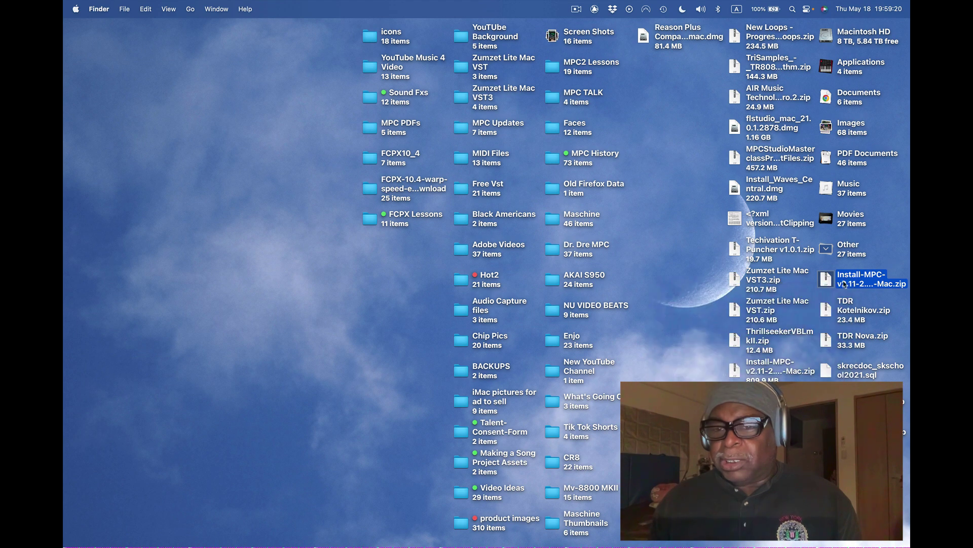
{"action": "double_click", "coordinate": [830, 284]}
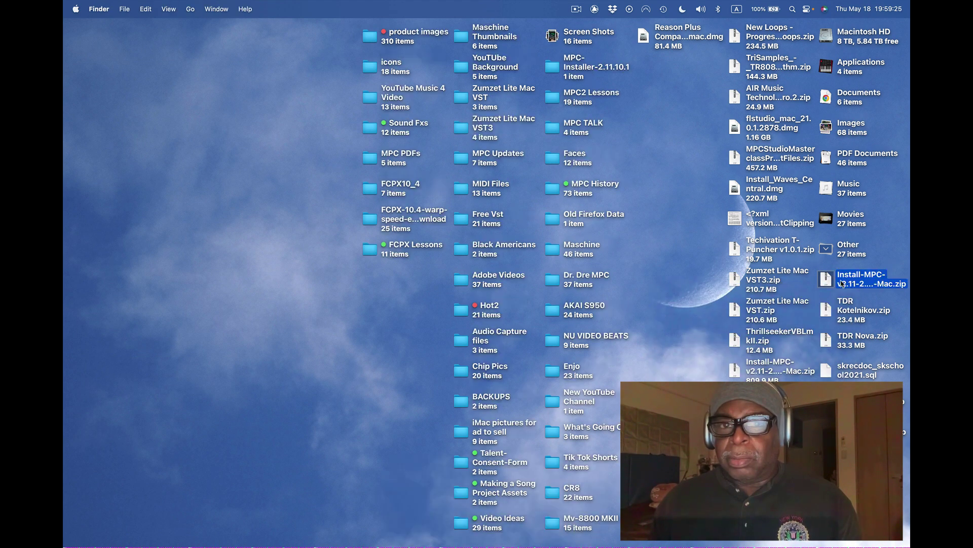
{"action": "left_click", "coordinate": [553, 71]}
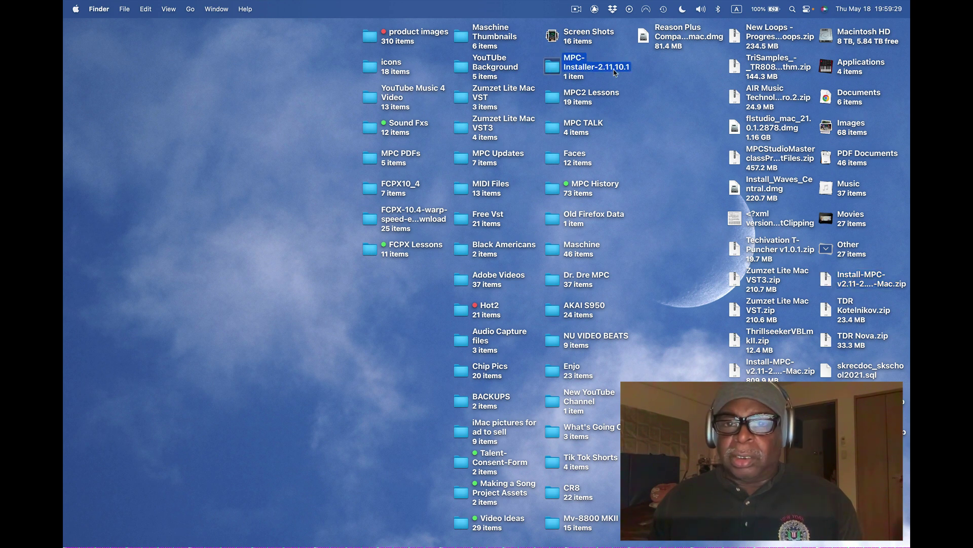
Launch Install MPC 2.11.10.1.app from the extracted folder, confirming the downloaded-app warning.
{"action": "double_click", "coordinate": [554, 71]}
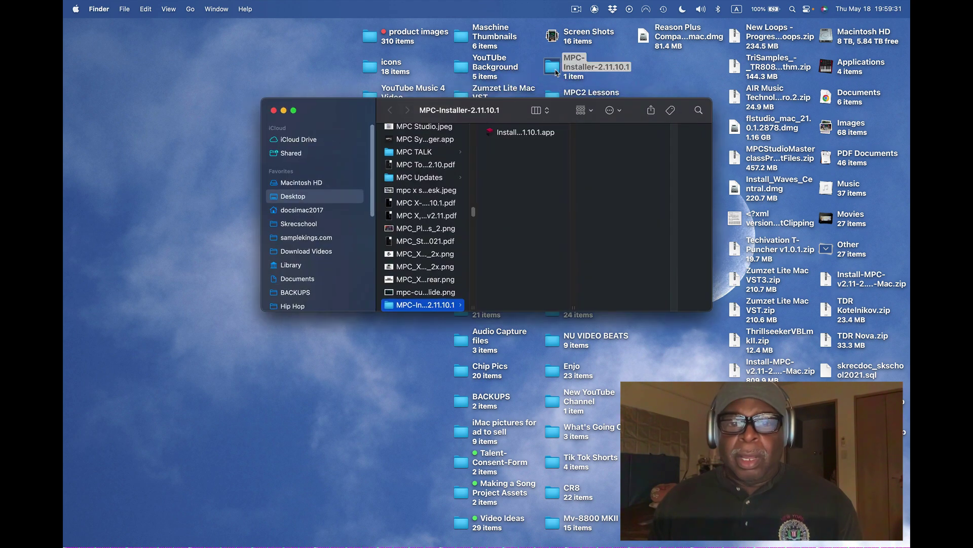
{"action": "left_click", "coordinate": [514, 135]}
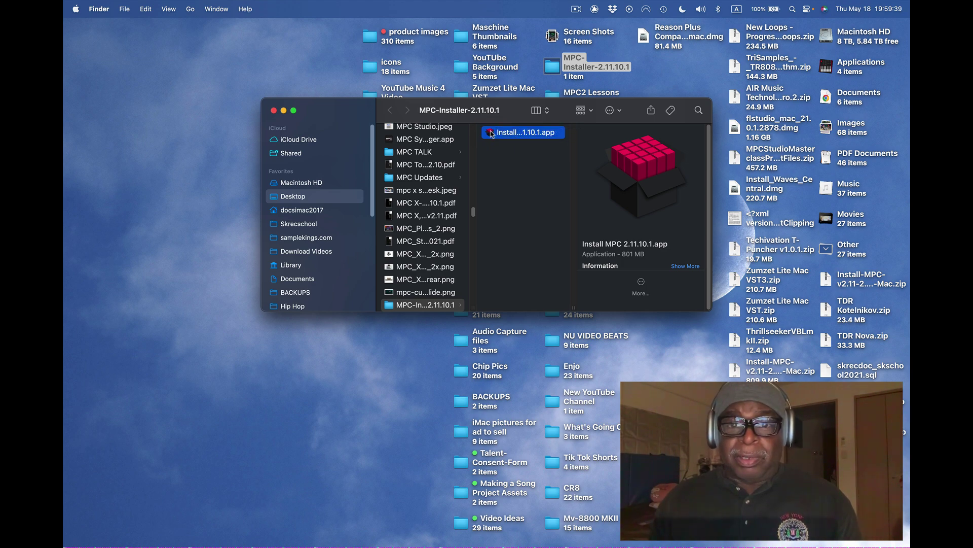
{"action": "double_click", "coordinate": [491, 133]}
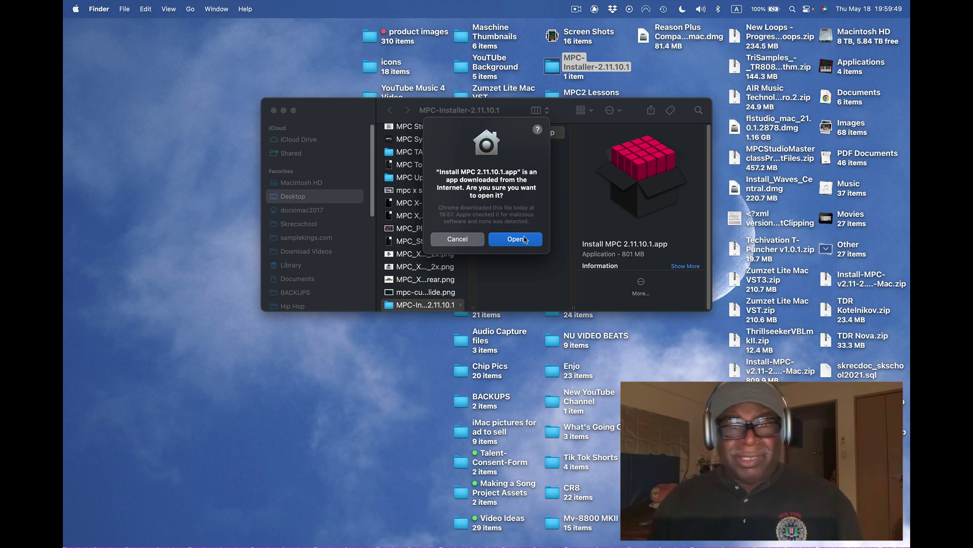
{"action": "left_click", "coordinate": [525, 240]}
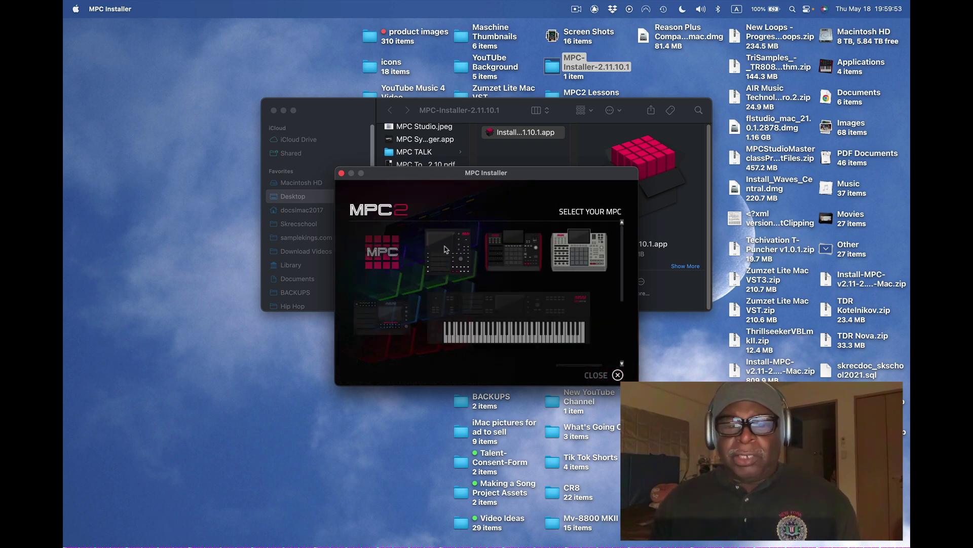
Choose Update MPC Software and acknowledge the RTAS-not-supported warning.
{"action": "left_click", "coordinate": [404, 256]}
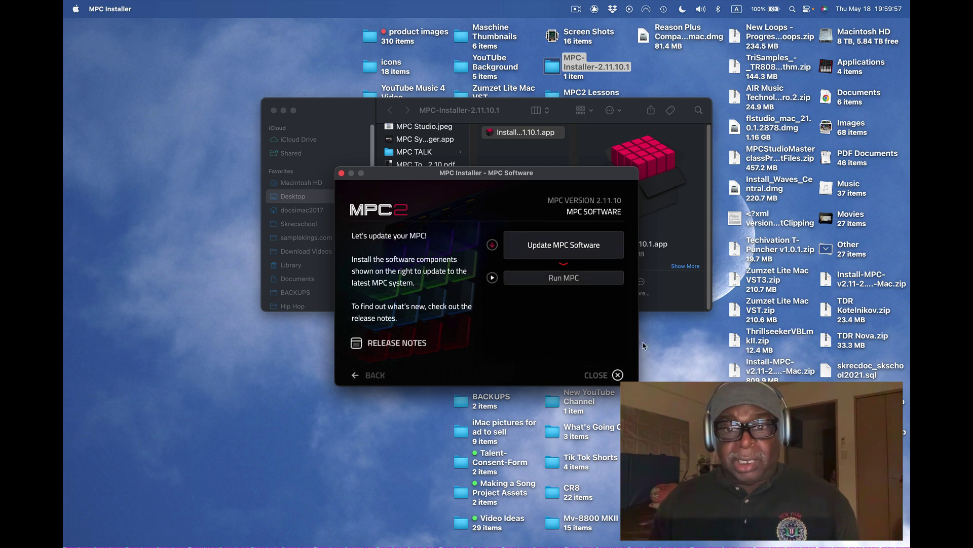
{"action": "left_click", "coordinate": [570, 248]}
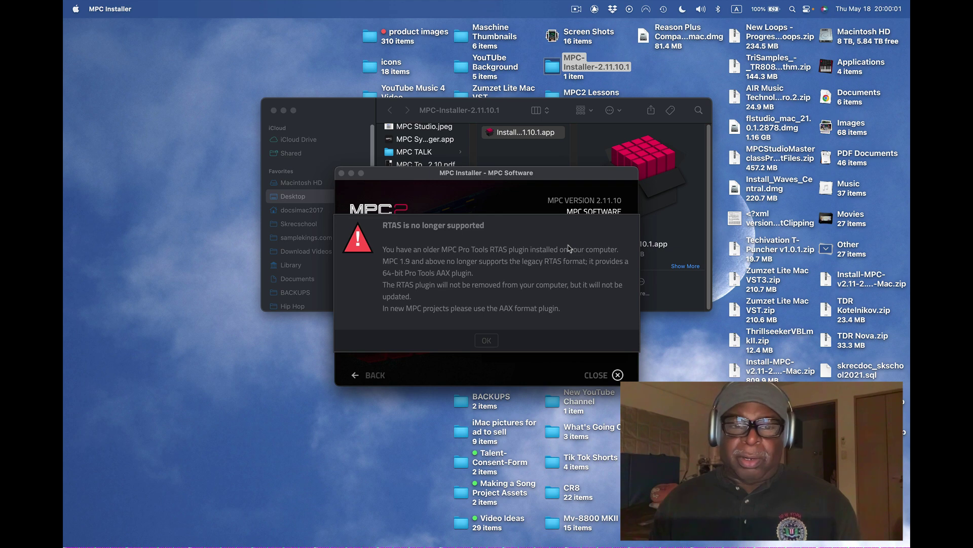
{"action": "key", "text": "super+Tab"}
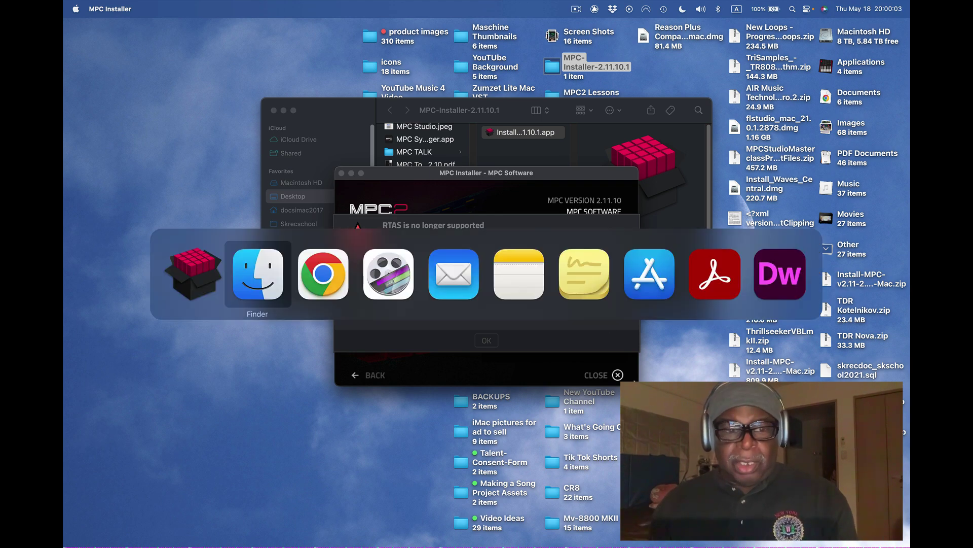
{"action": "key", "text": "super+shift+Tab"}
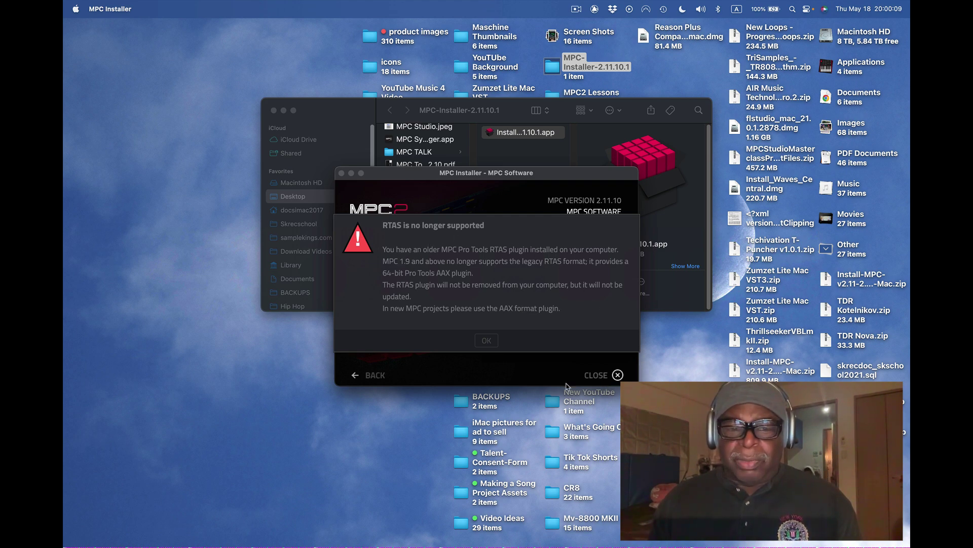
{"action": "left_click", "coordinate": [486, 341]}
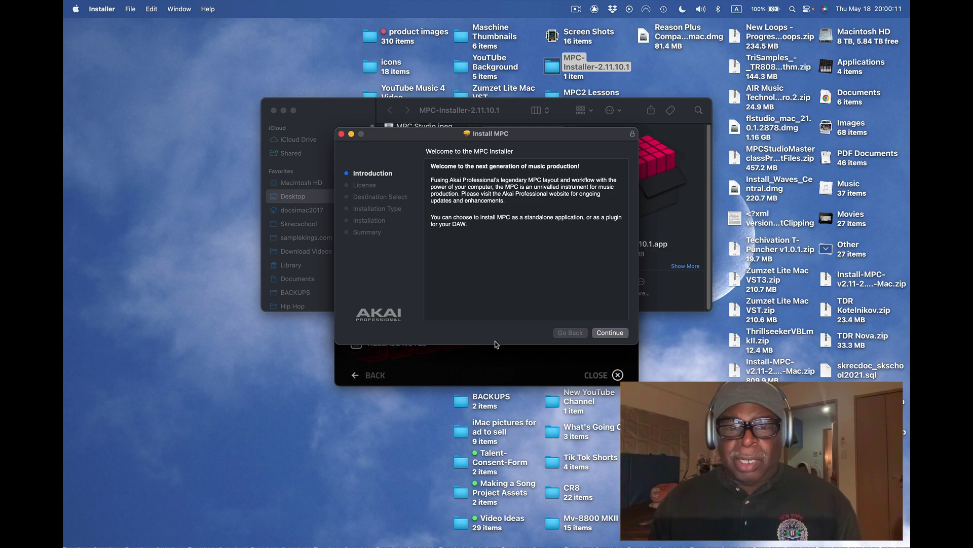
Accept the MPC software license agreement.
{"action": "left_click", "coordinate": [626, 335]}
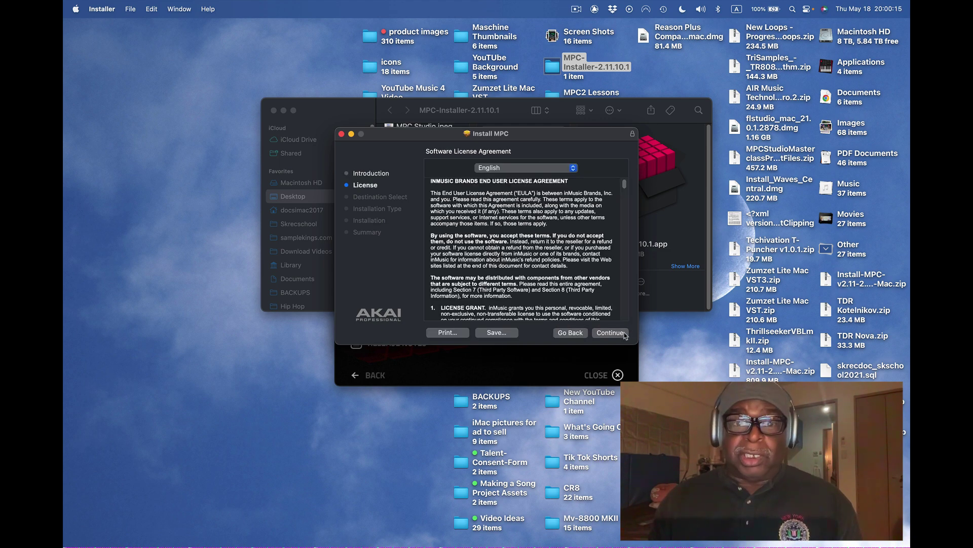
{"action": "left_click", "coordinate": [609, 334]}
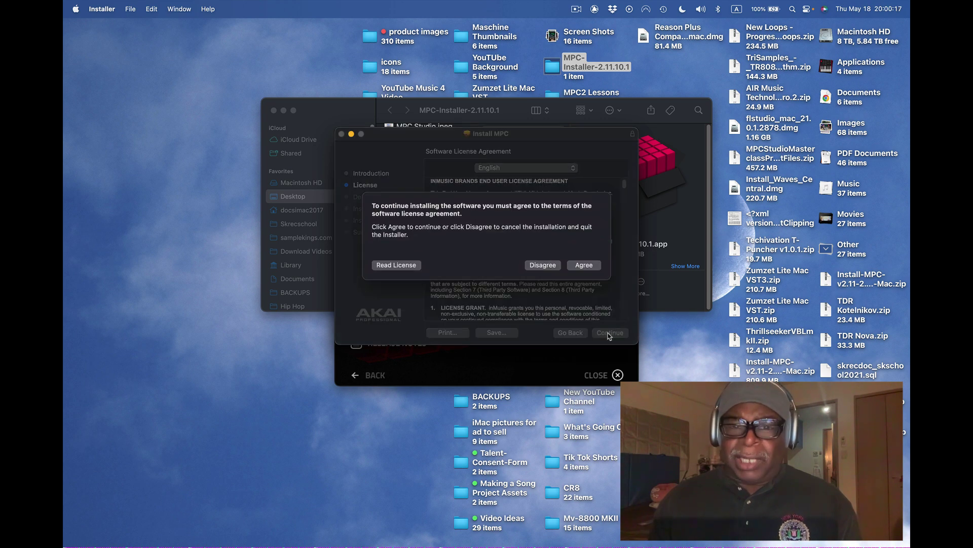
{"action": "left_click", "coordinate": [583, 265]}
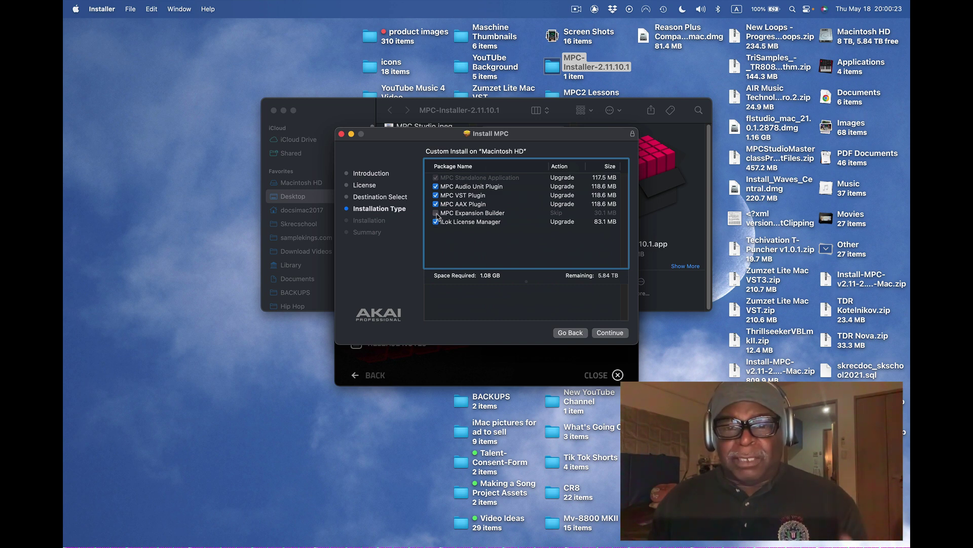
Add MPC Expansion Builder to the packages, start the install, and enter the administrator password.
{"action": "left_click", "coordinate": [435, 213]}
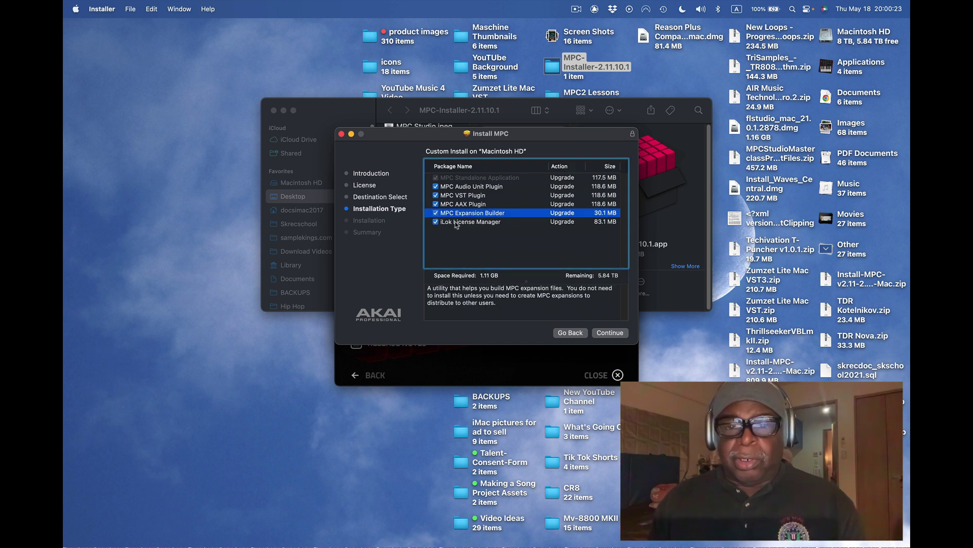
{"action": "left_click", "coordinate": [610, 333]}
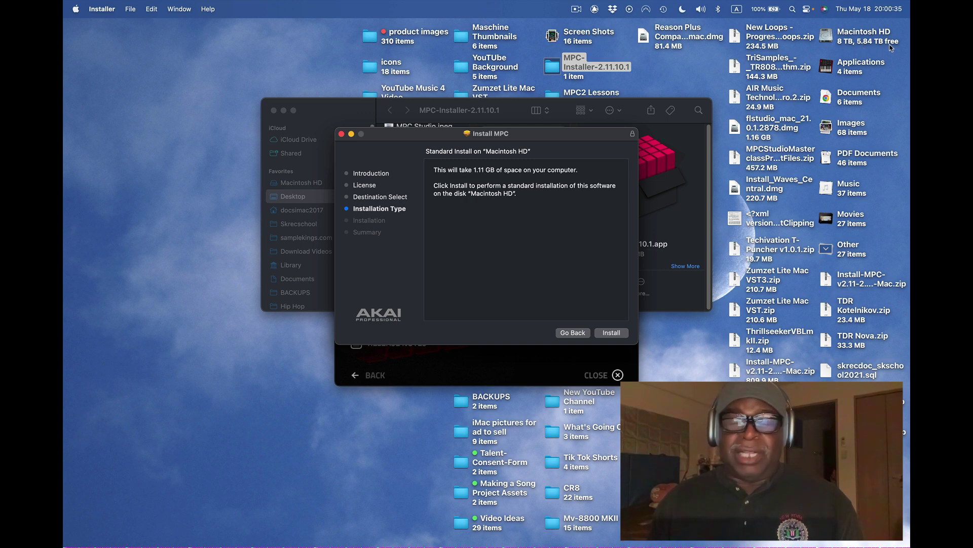
{"action": "left_click", "coordinate": [612, 334]}
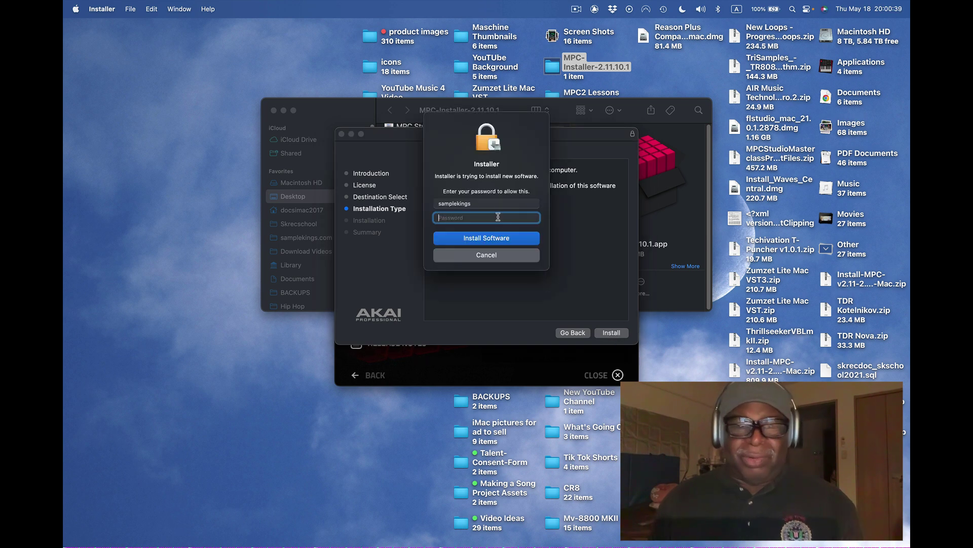
{"action": "type", "text": "•••"}
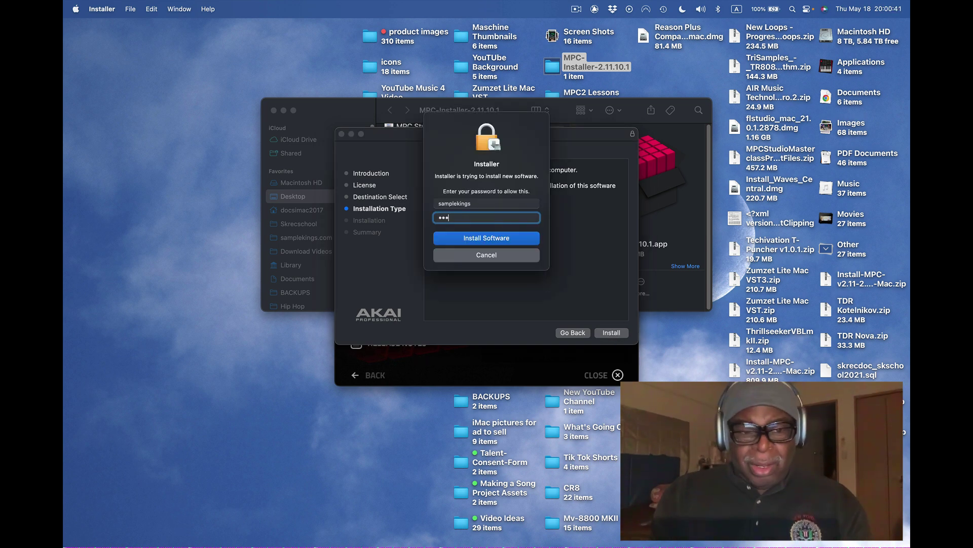
{"action": "type", "text": "•••"}
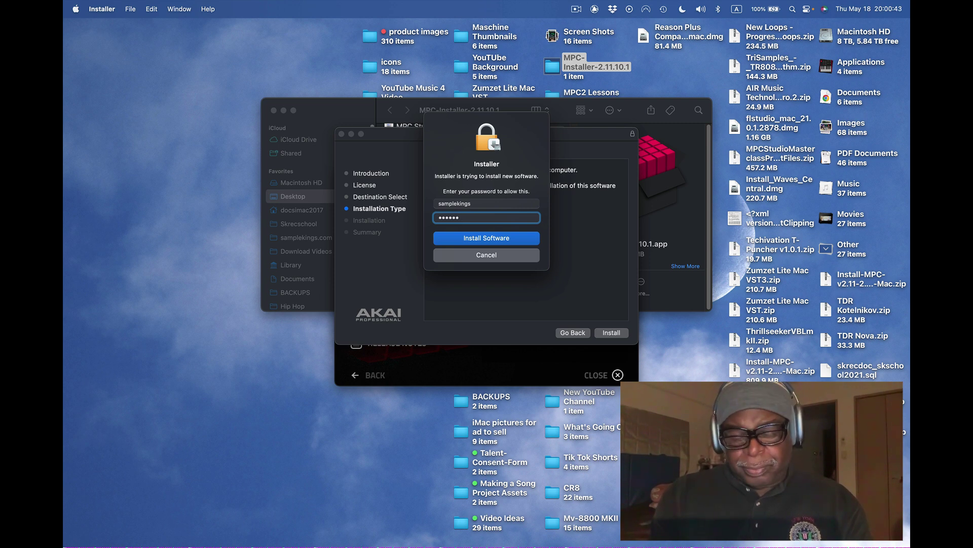
{"action": "type", "text": "••"}
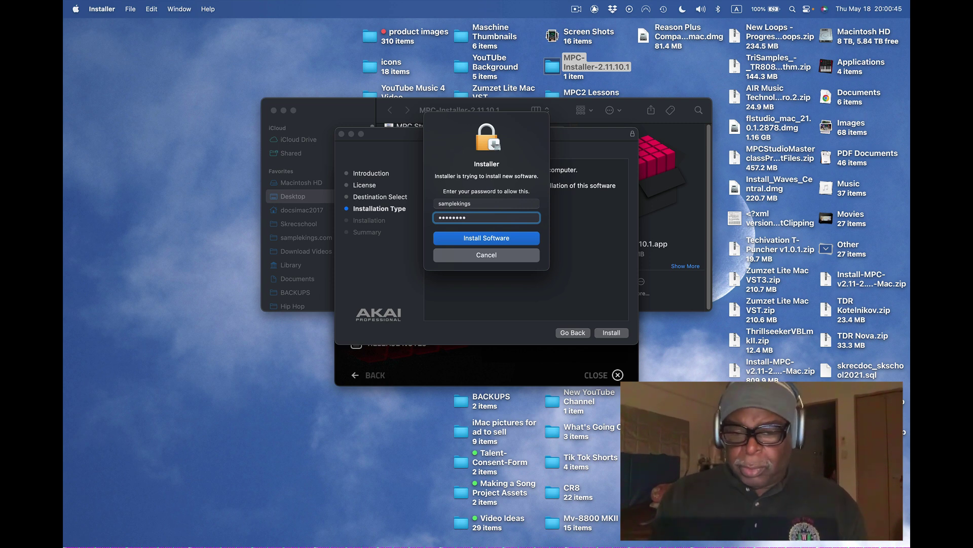
Authorise the installation, then close the completed summary and the MPC Installer window.
{"action": "left_click", "coordinate": [509, 240]}
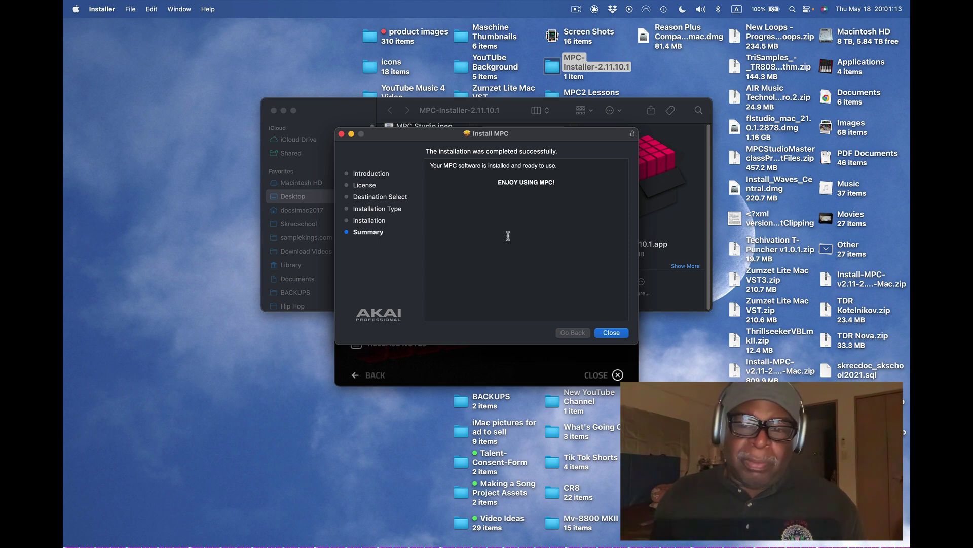
{"action": "left_click", "coordinate": [609, 334]}
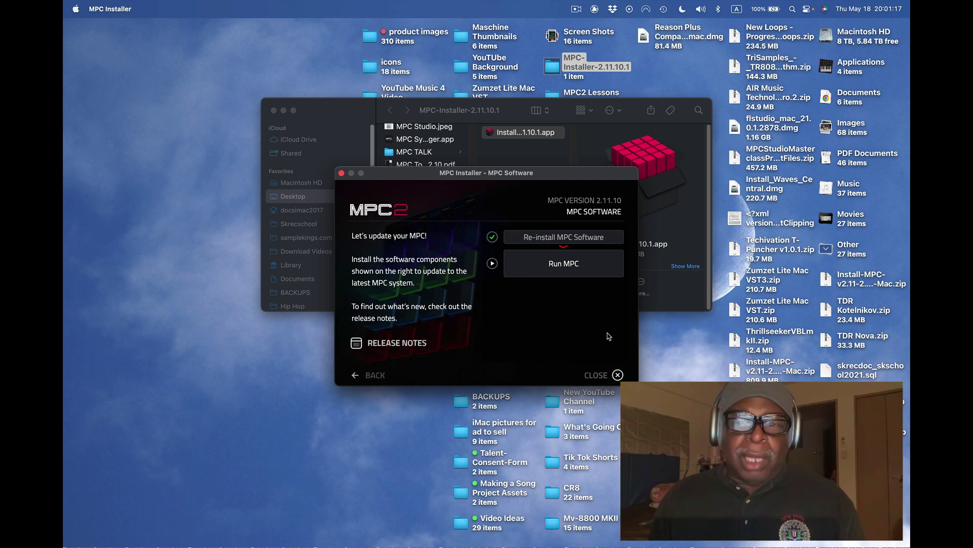
{"action": "left_click", "coordinate": [341, 175]}
Close the remaining Finder window and relaunch MPC.
{"action": "left_click", "coordinate": [273, 110]}
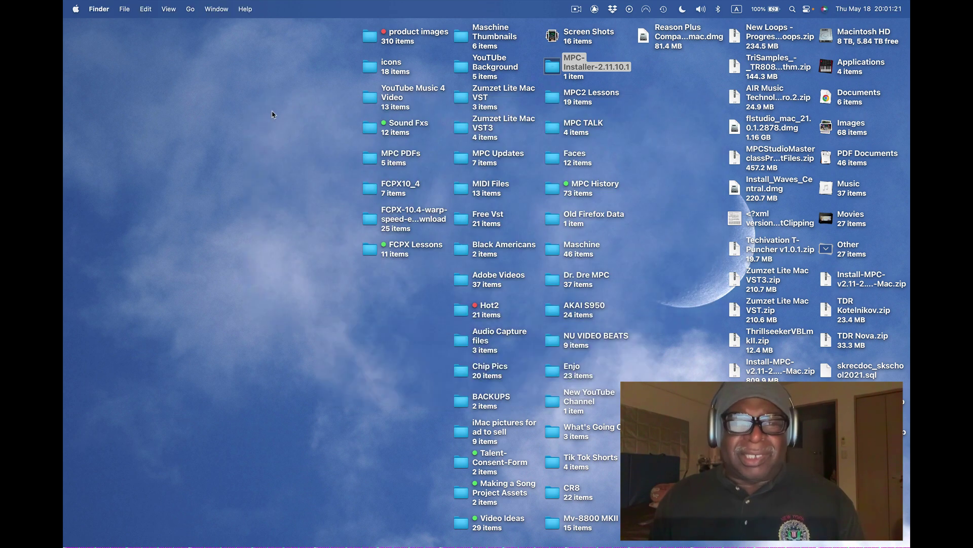
{"action": "mouse_move", "coordinate": [615, 546]}
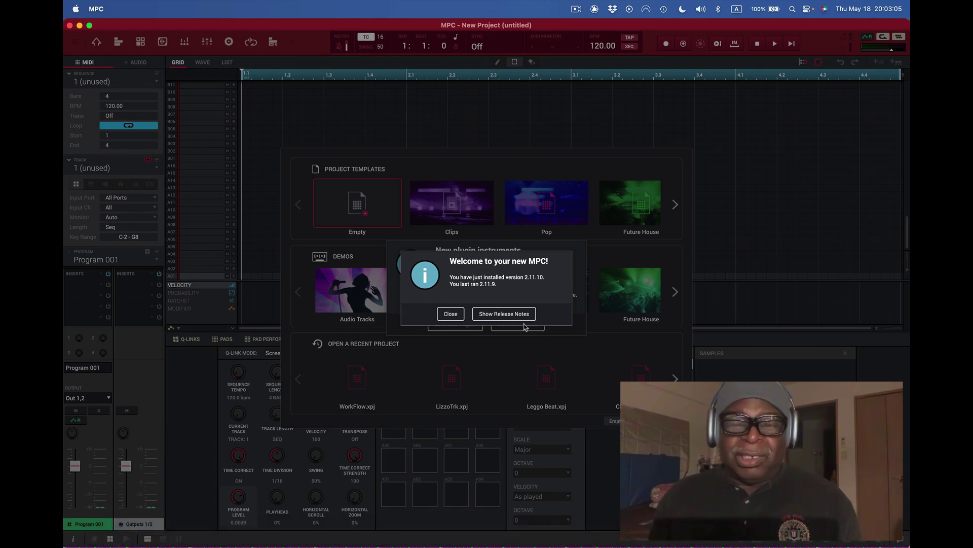
Read through the MPC release notes in Chrome, then return to MPC.
{"action": "left_click", "coordinate": [519, 316]}
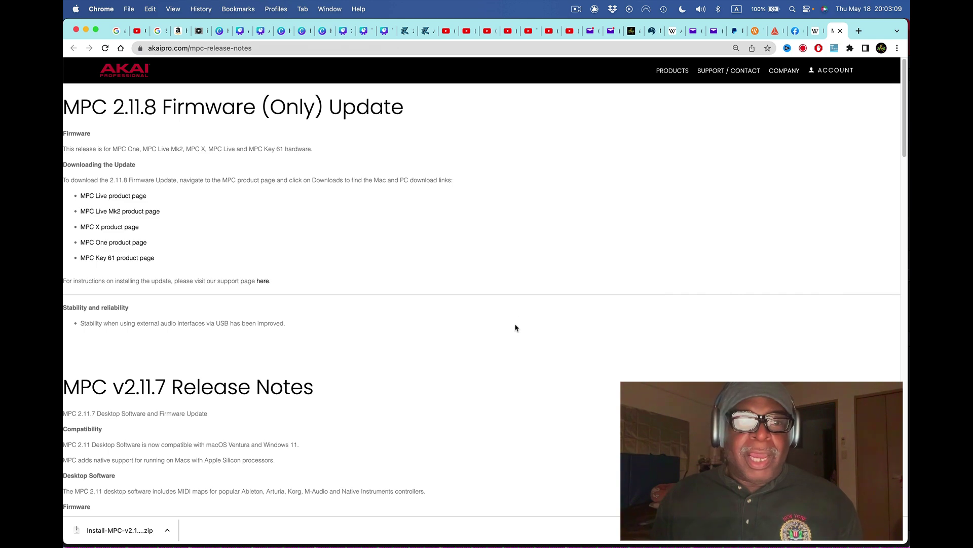
{"action": "scroll", "coordinate": [532, 388], "scroll_direction": "down", "scroll_amount": 3}
{"action": "scroll", "coordinate": [531, 388], "scroll_direction": "down", "scroll_amount": 10}
{"action": "scroll", "coordinate": [531, 388], "scroll_direction": "up", "scroll_amount": 13}
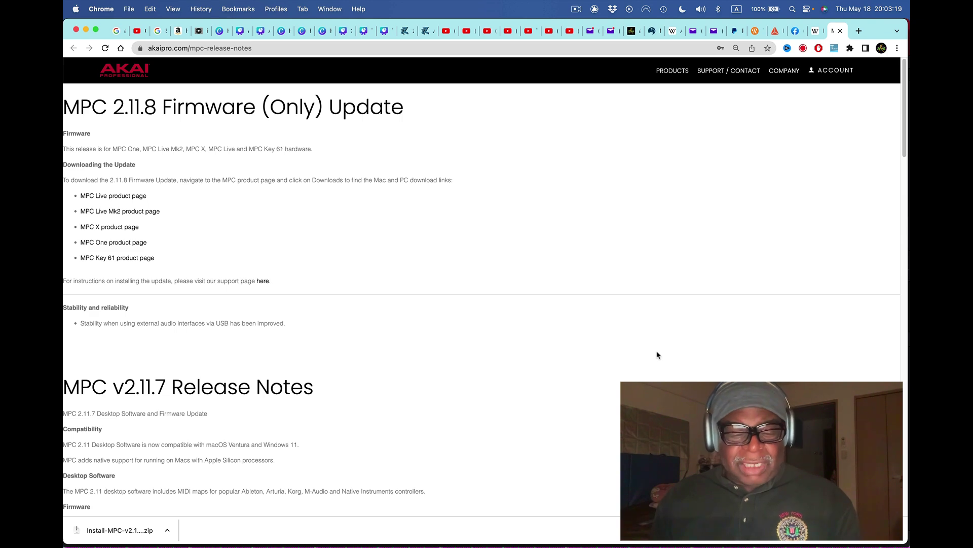
{"action": "key", "text": "super+Tab"}
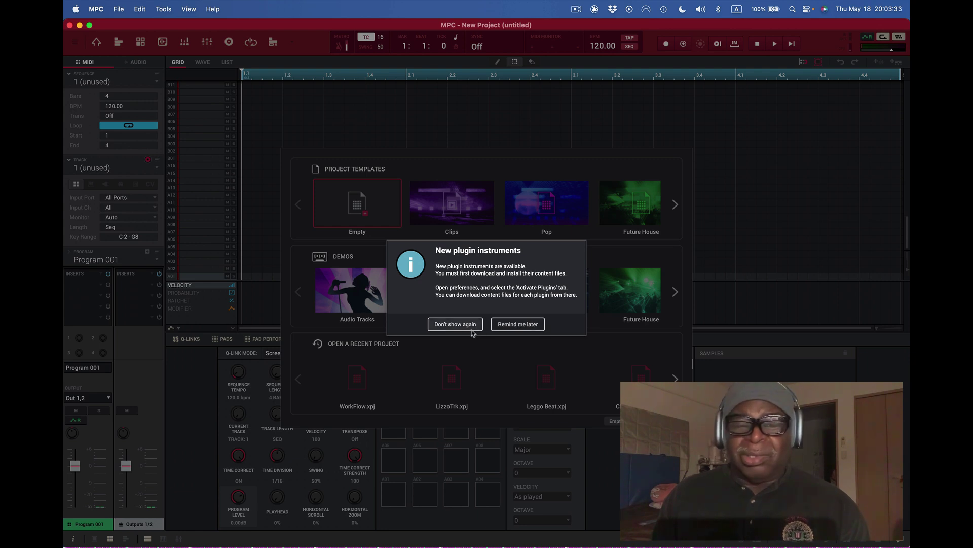
Silence the plugin instruments notice, close the templates picker, and open About MPC showing 2.11.10 (64-bit).
{"action": "left_click", "coordinate": [455, 324]}
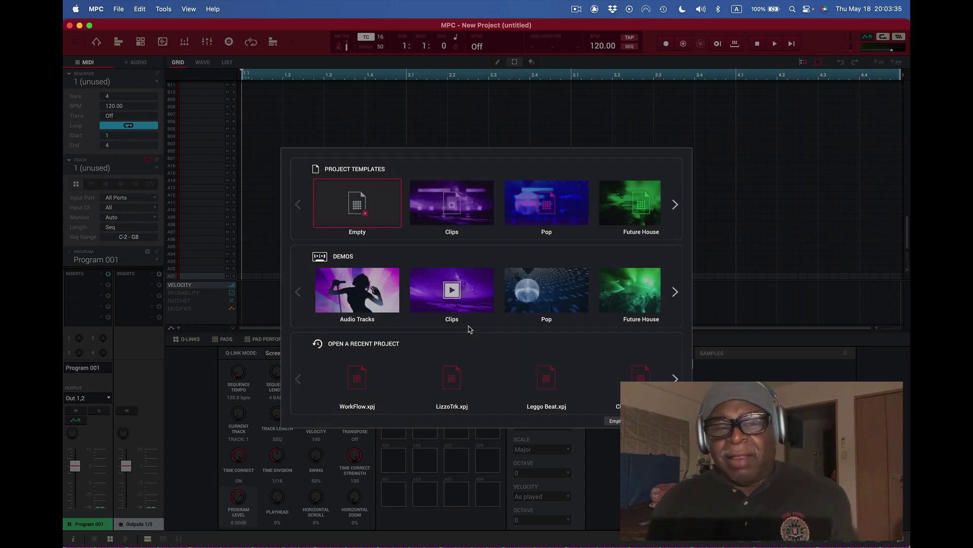
{"action": "left_click", "coordinate": [95, 9]}
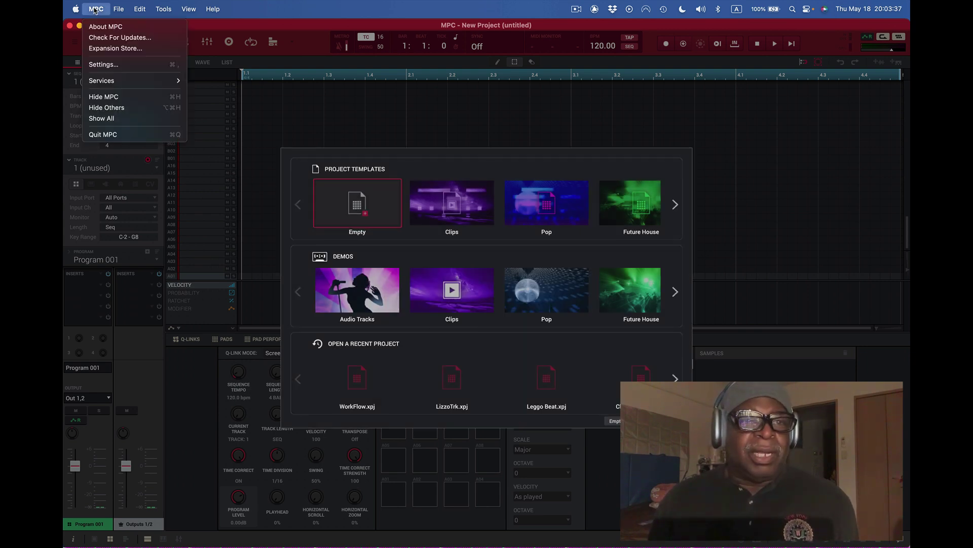
{"action": "left_click", "coordinate": [110, 29]}
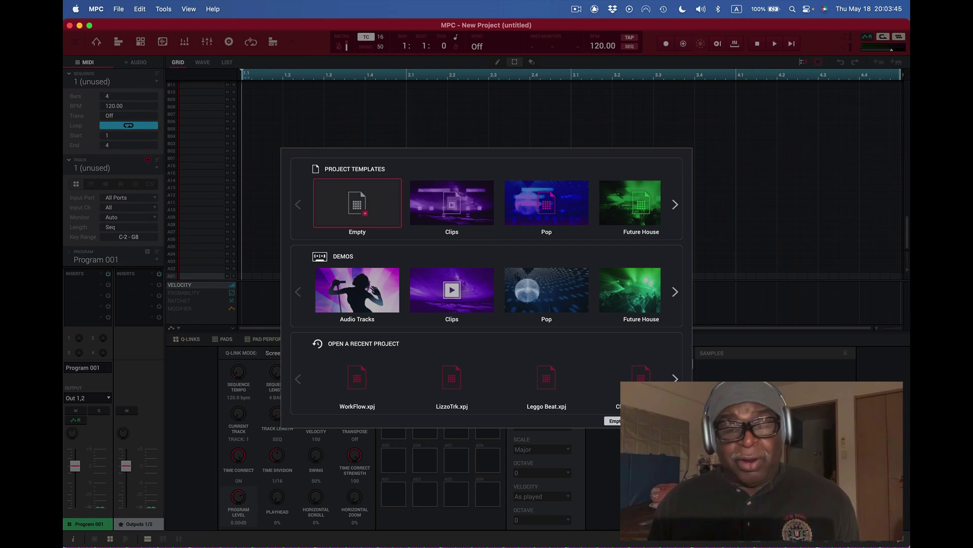
{"action": "left_click", "coordinate": [612, 420]}
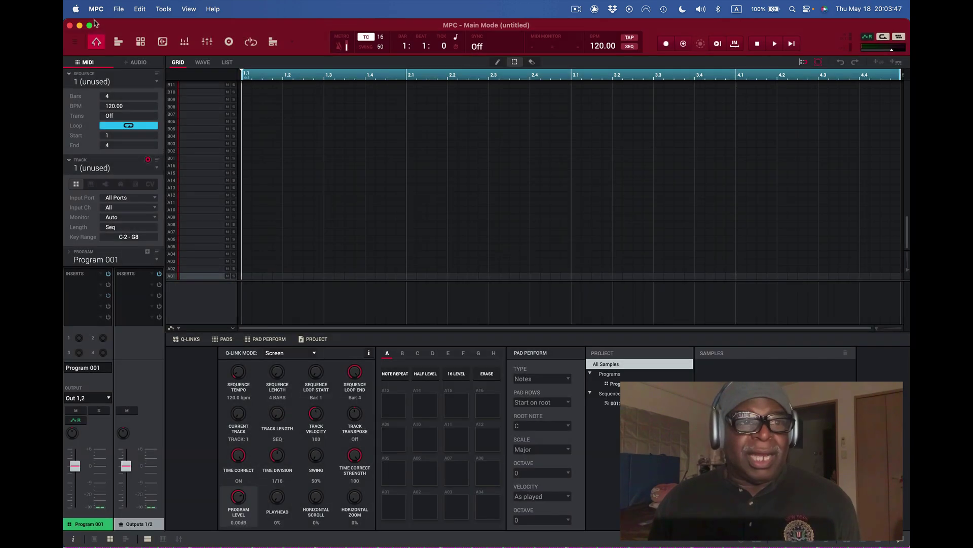
{"action": "left_click", "coordinate": [97, 12]}
{"action": "left_click", "coordinate": [104, 27]}
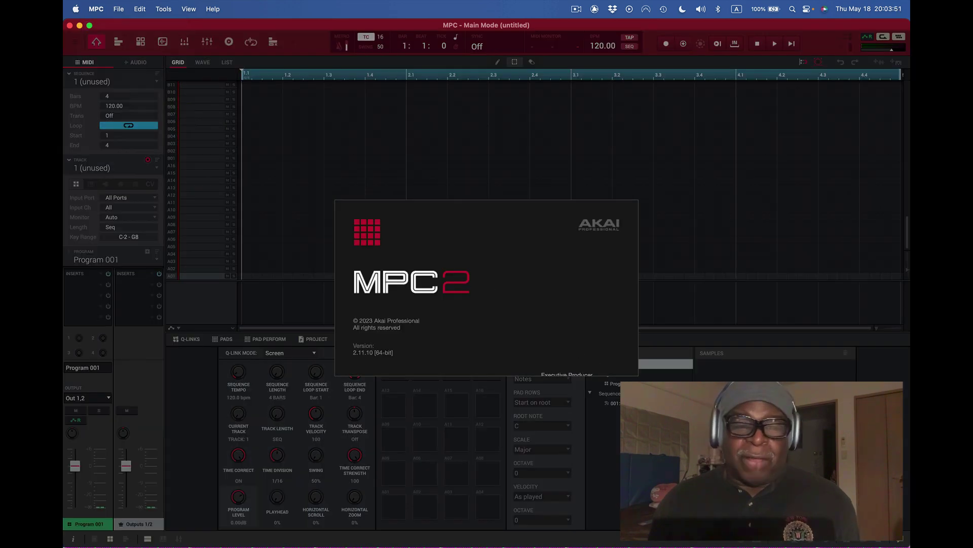